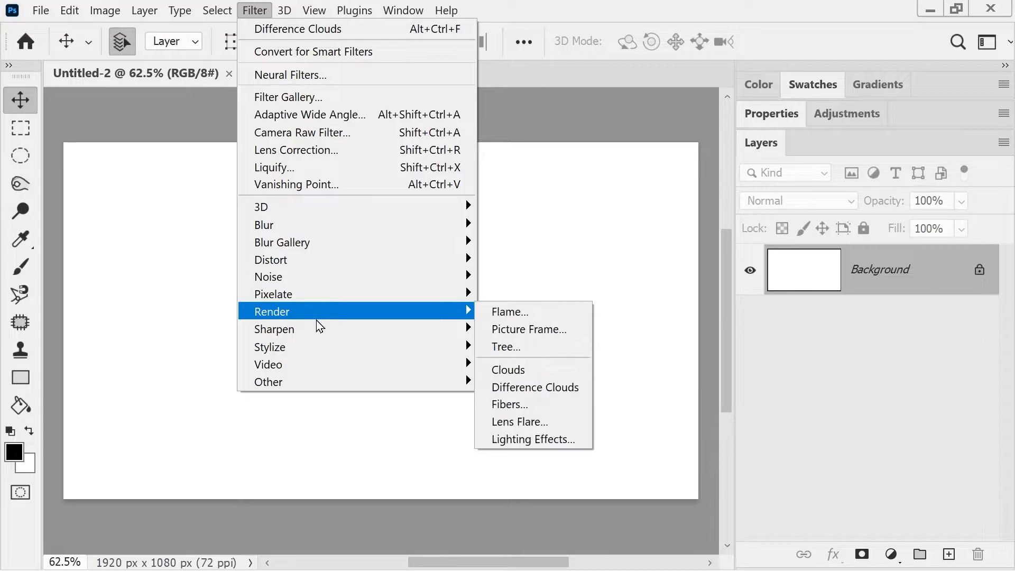
# Render black-and-white Clouds on the blank Background layer and reapply the Clouds filter several times for new random patterns
pyautogui.click(518, 373)
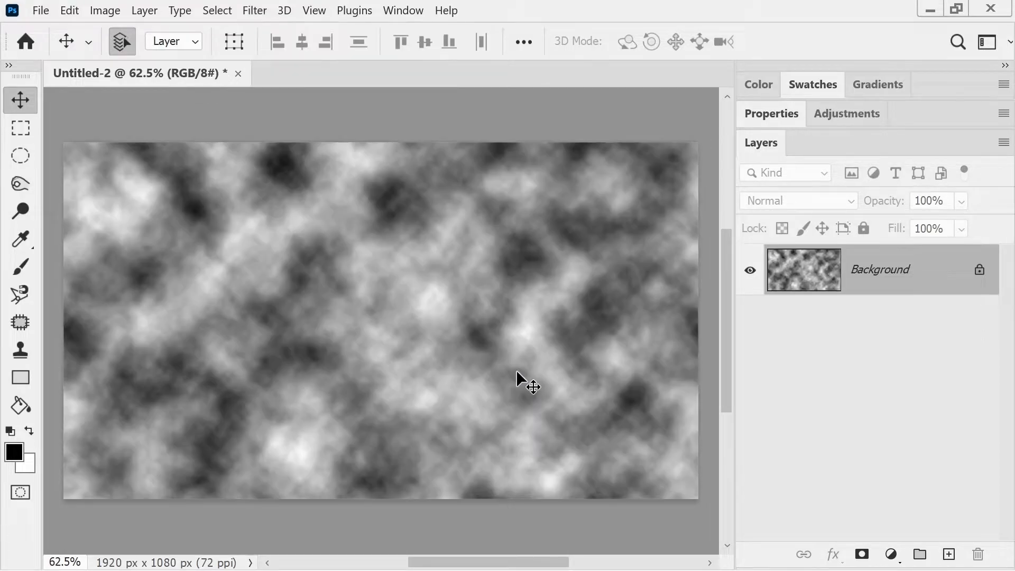
pyautogui.click(255, 11)
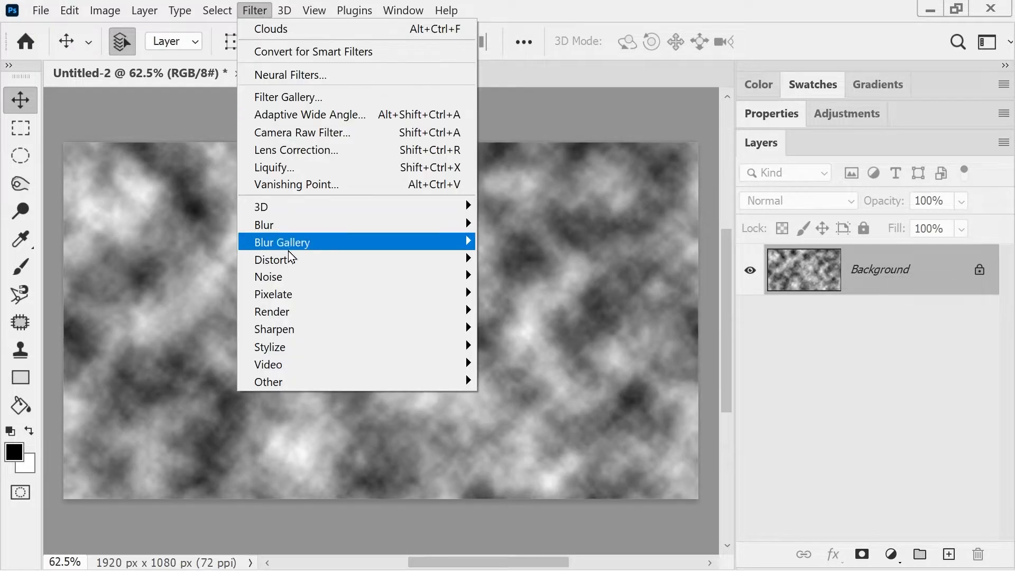
pyautogui.moveTo(391, 312)
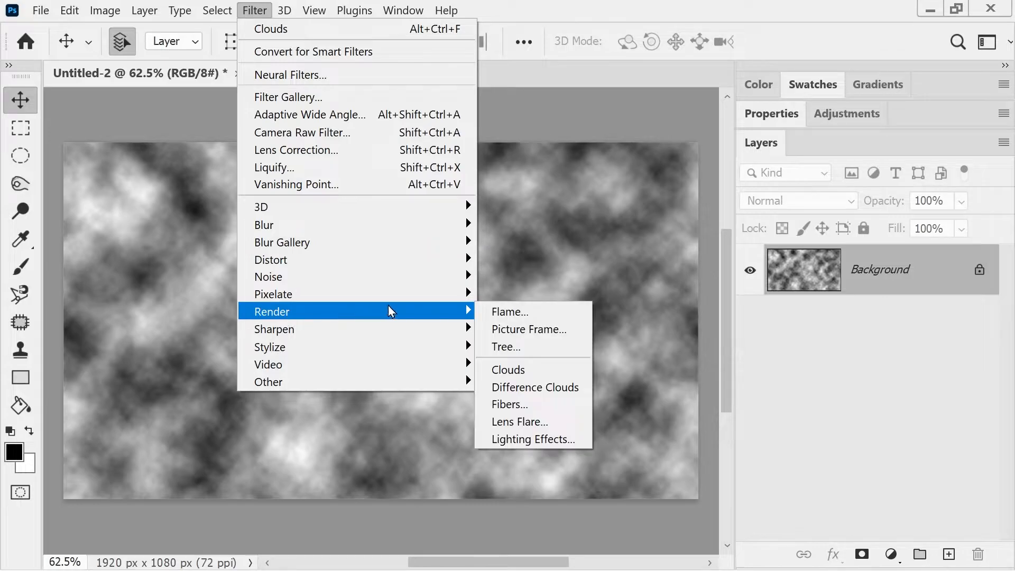
pyautogui.click(523, 376)
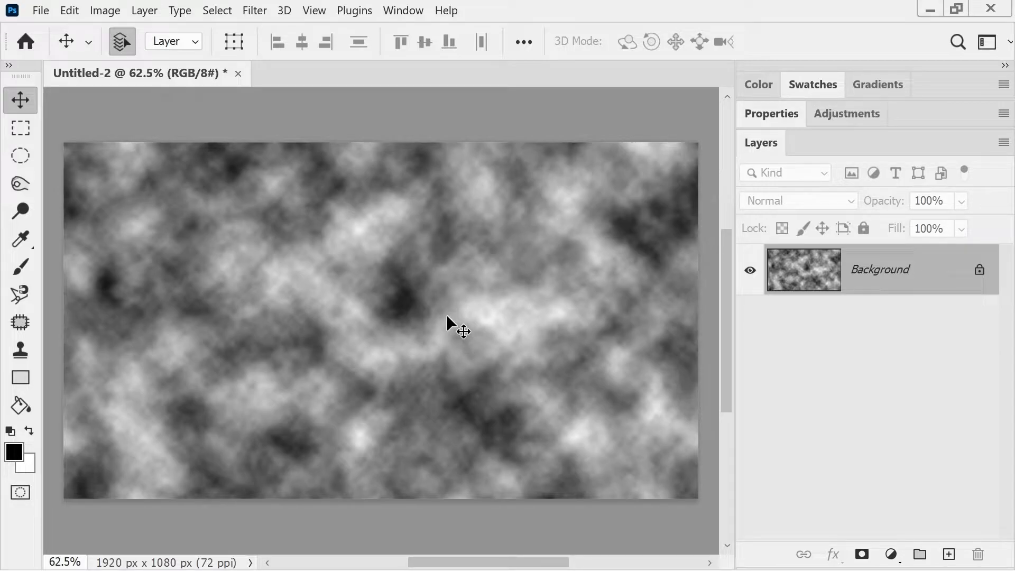
pyautogui.click(242, 11)
pyautogui.click(248, 25)
pyautogui.click(250, 12)
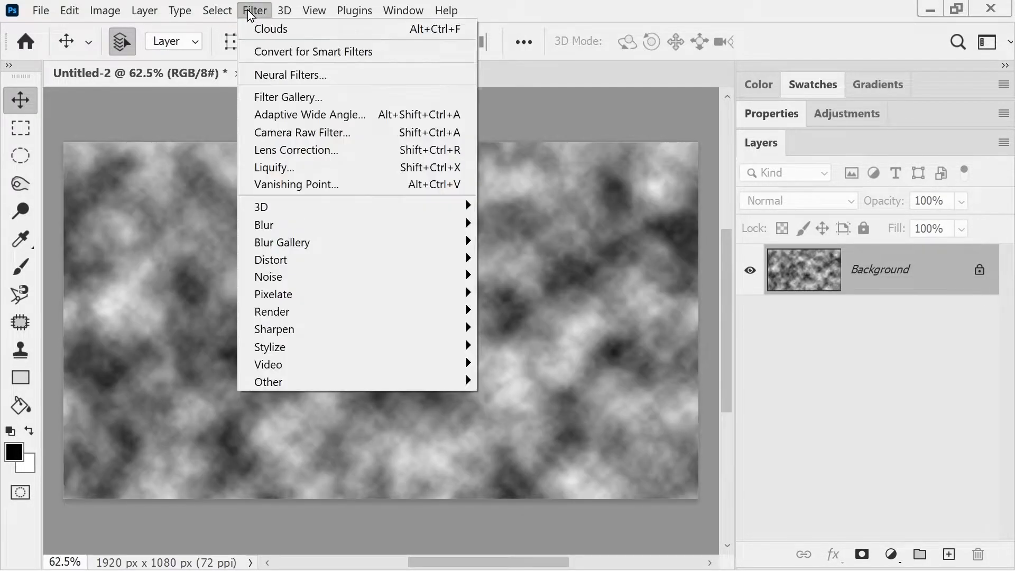
pyautogui.click(251, 28)
pyautogui.click(254, 10)
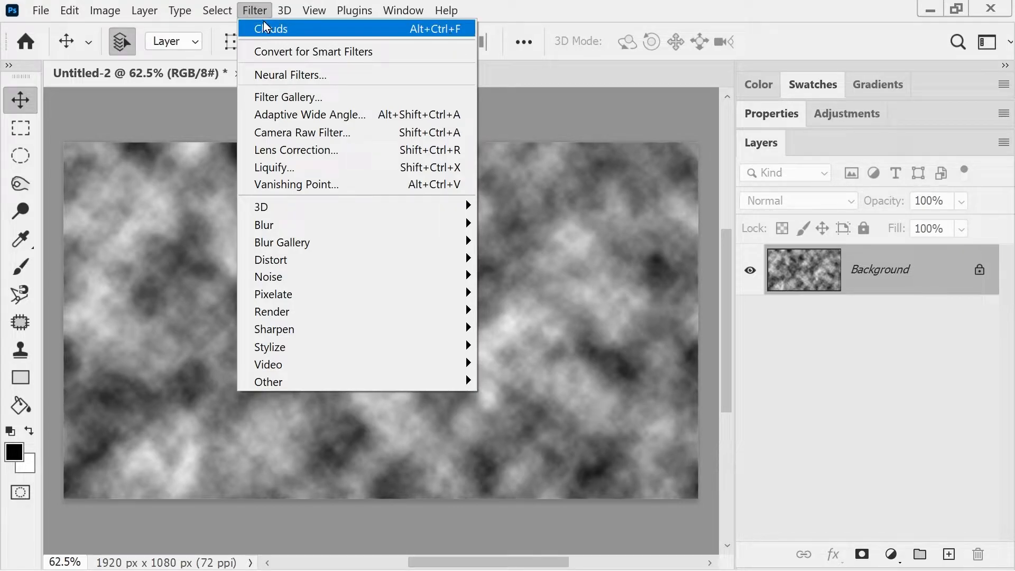
pyautogui.click(269, 30)
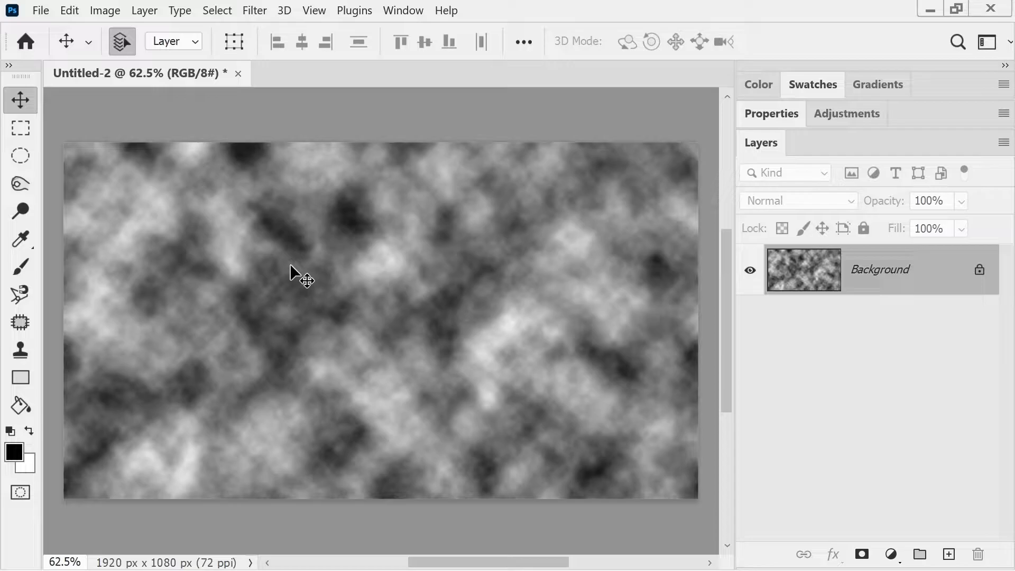
# Reapply the Clouds filter repeatedly in its high-contrast variation, using black and white
pyautogui.hotkey('ctrl', 'alt', 'f')
pyautogui.hotkey('ctrl', 'alt', 'f')
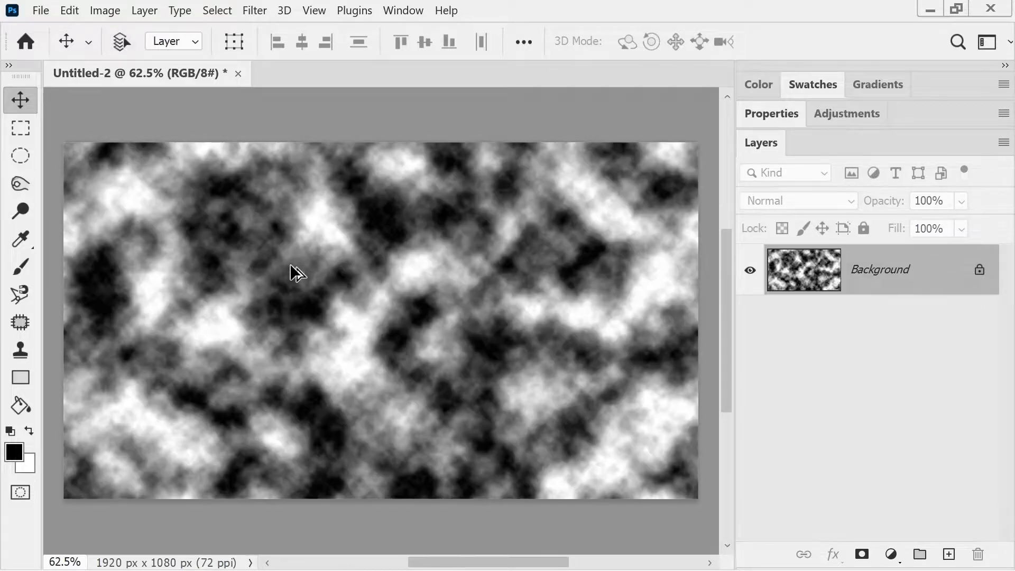
pyautogui.hotkey('ctrl', 'alt', 'f')
pyautogui.hotkey('ctrl', 'alt', 'f')
pyautogui.hotkey('ctrl', 'alt', 'f')
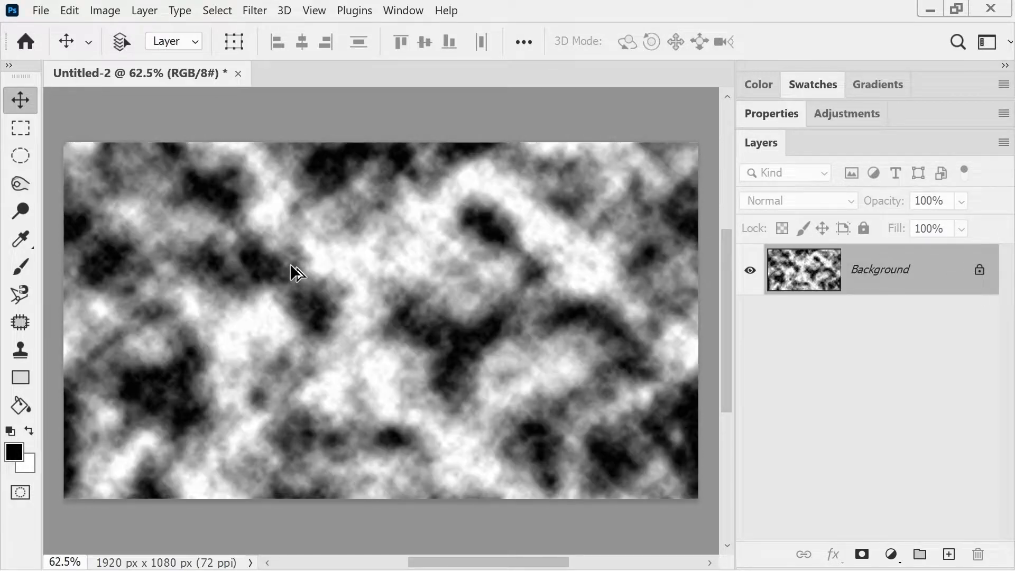
pyautogui.hotkey('ctrl', 'alt', 'f')
pyautogui.hotkey('ctrl', 'alt', 'f')
pyautogui.hotkey('ctrl', 'alt', 'f')
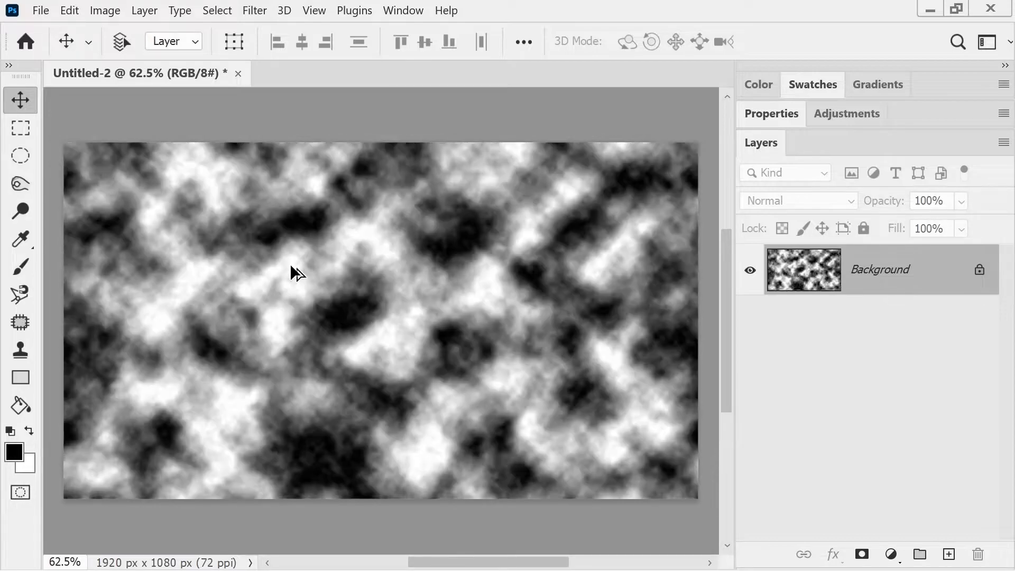
# Return to the softer standard Clouds rendering in black and white, reapplying the filter for fresh patterns
pyautogui.click(255, 11)
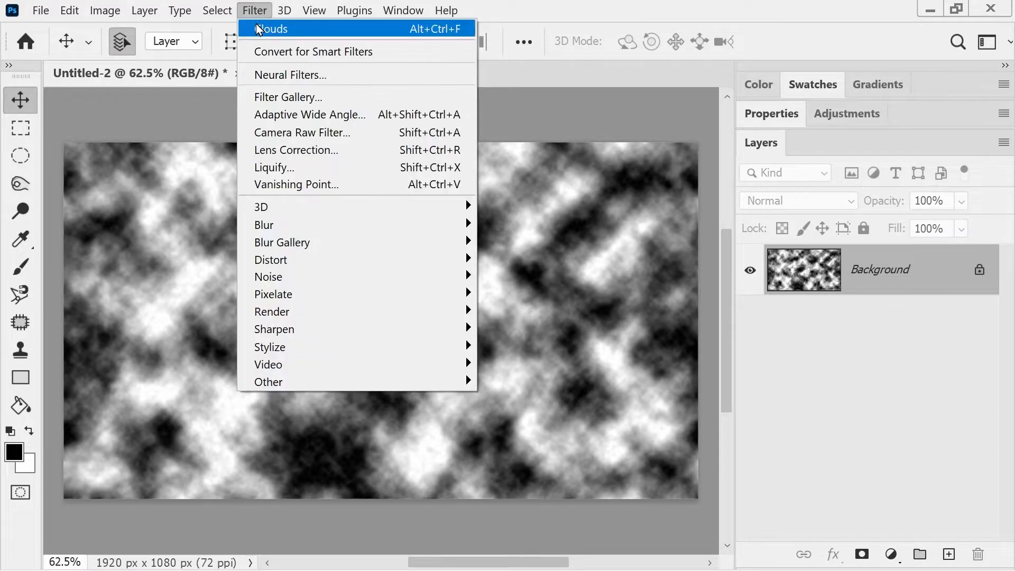
pyautogui.click(258, 27)
pyautogui.click(255, 10)
pyautogui.click(257, 27)
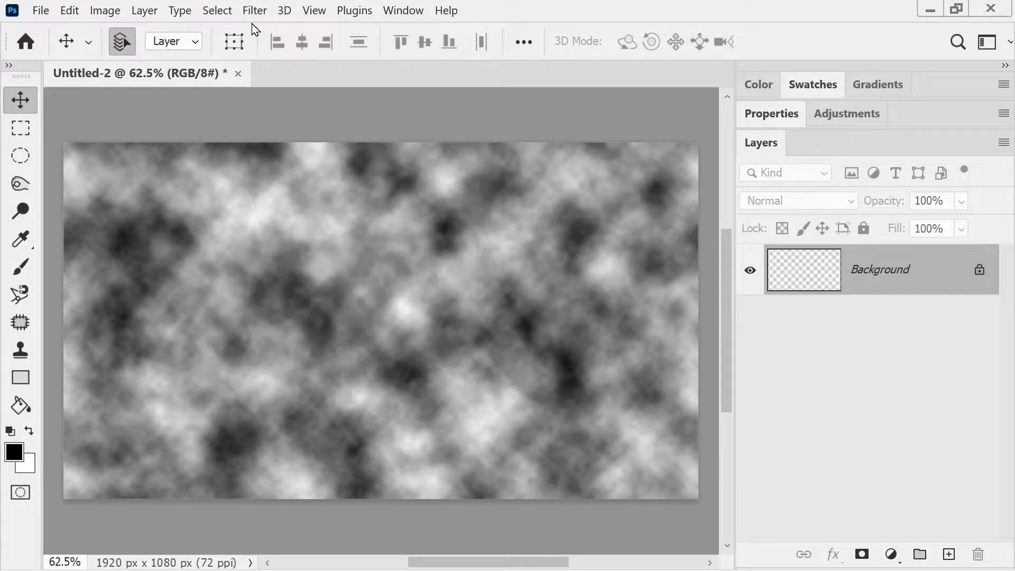
pyautogui.click(252, 20)
pyautogui.click(251, 29)
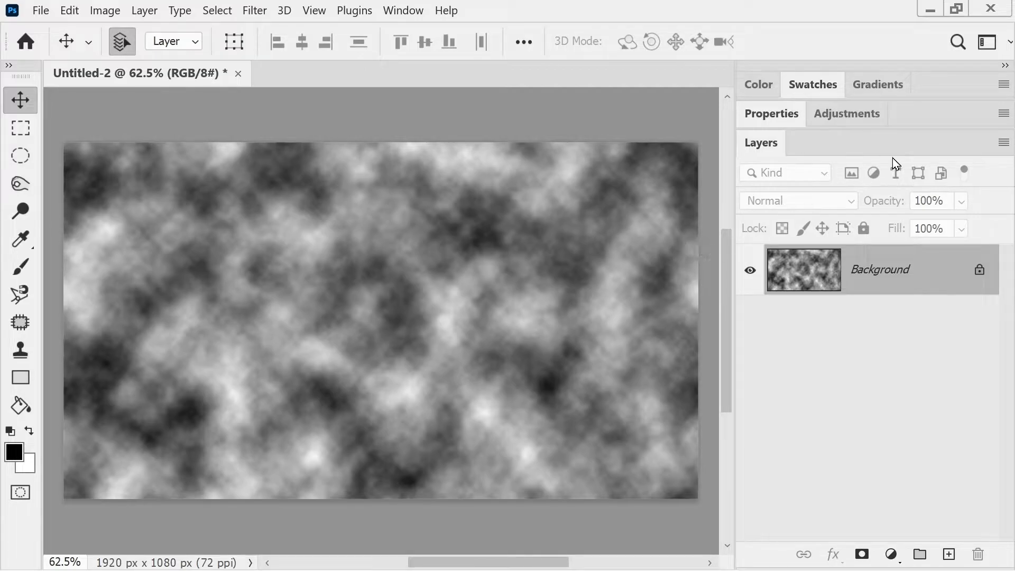
# Set the foreground to the medium brown and the background to the darkest brown from the Pale swatch group
pyautogui.click(809, 89)
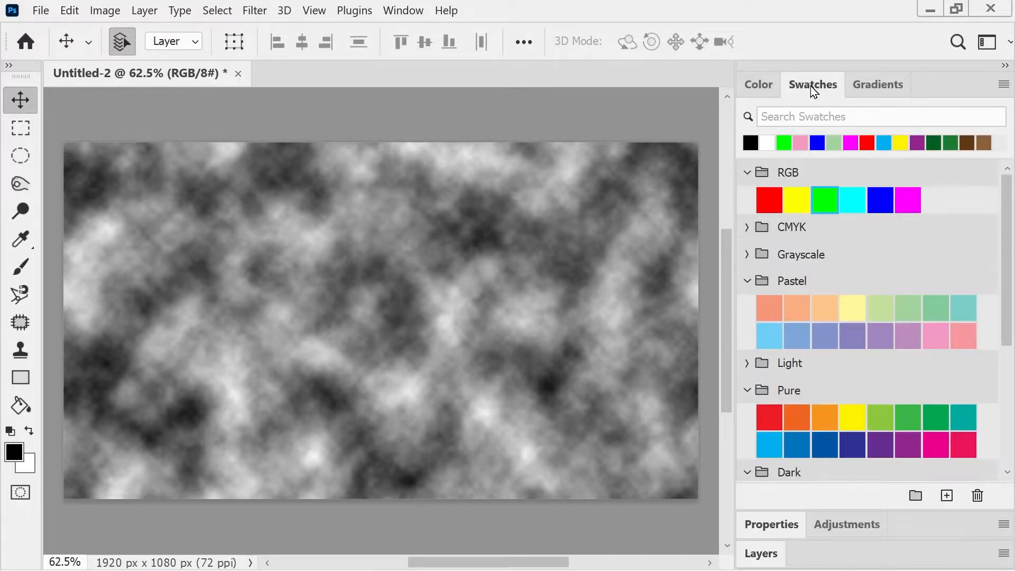
pyautogui.moveTo(1011, 276); pyautogui.dragTo(1000, 418)
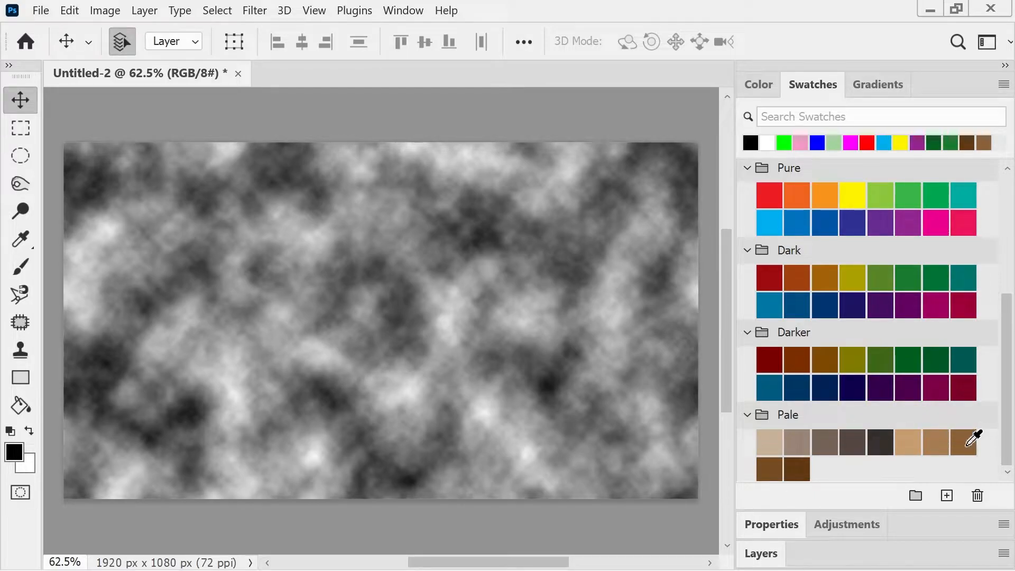
pyautogui.click(968, 442)
pyautogui.press('x')
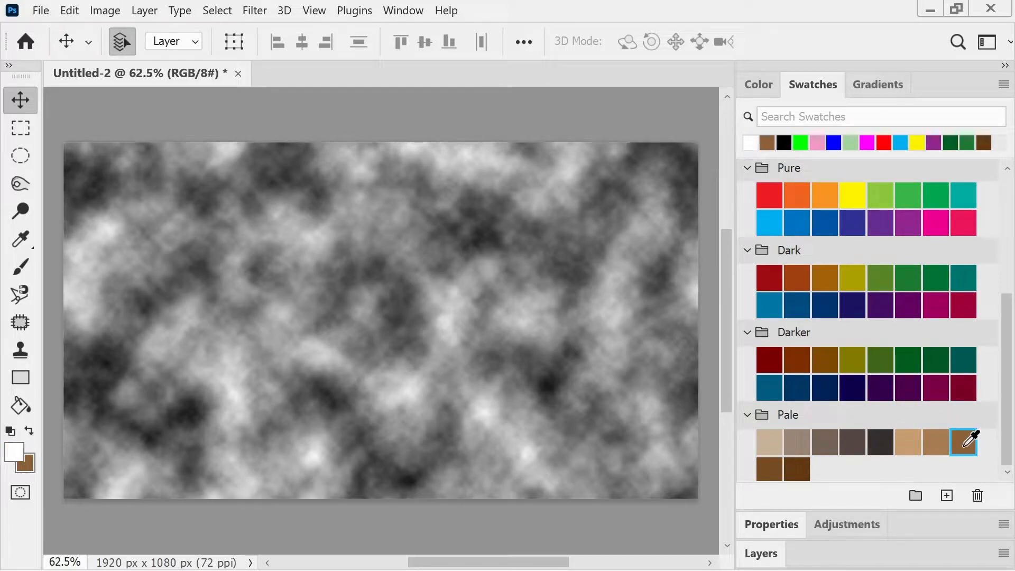
pyautogui.click(797, 468)
pyautogui.press('x')
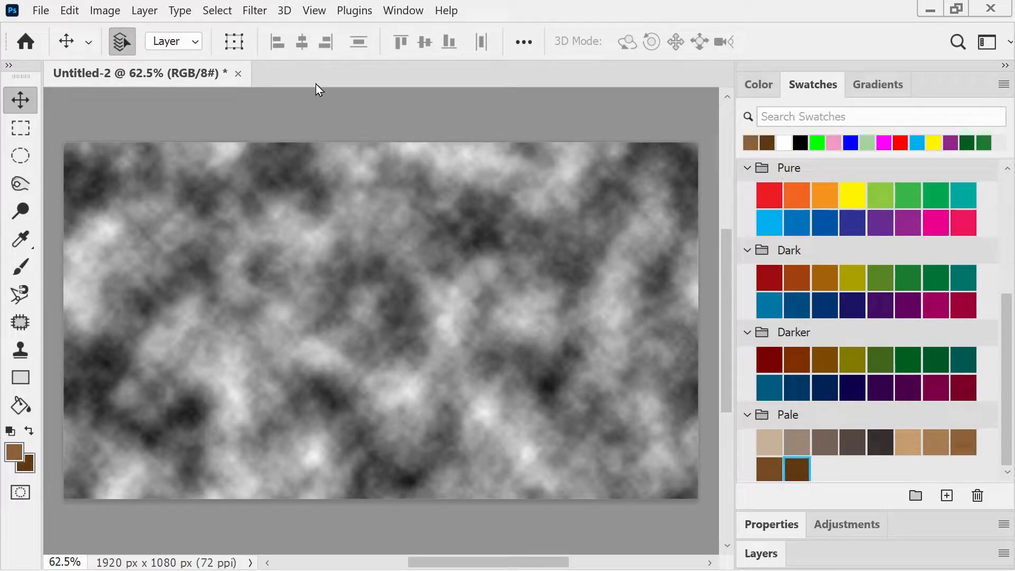
# Render standard Clouds in the two browns on the Background layer, reapplying the filter for different patterns
pyautogui.click(255, 12)
pyautogui.click(257, 27)
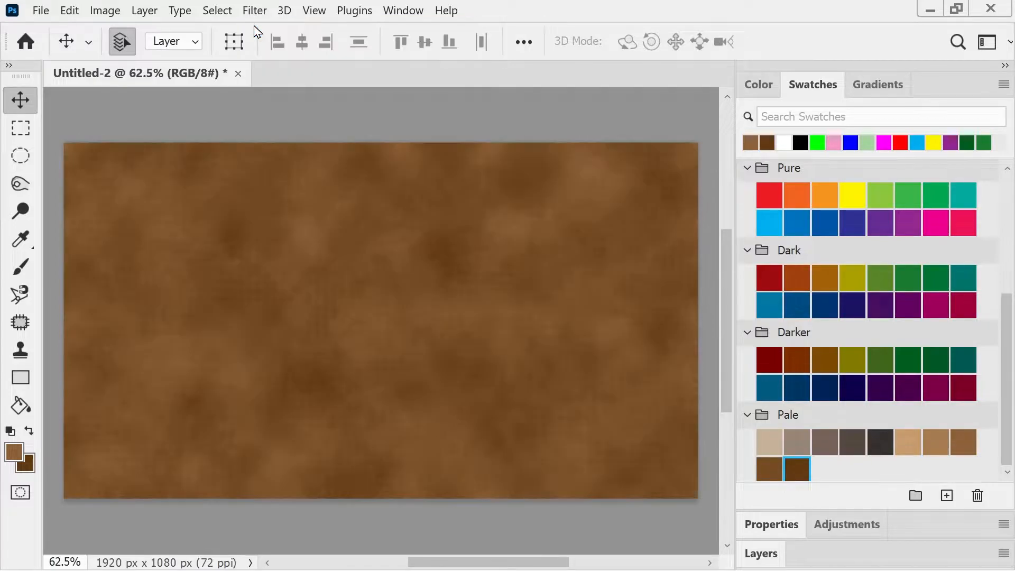
pyautogui.click(254, 11)
pyautogui.click(256, 27)
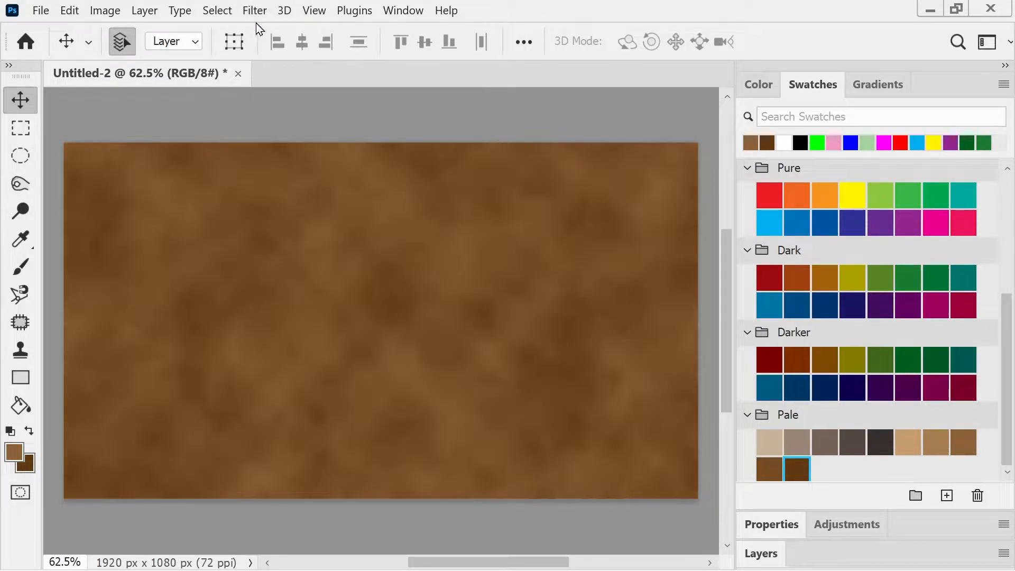
pyautogui.click(254, 15)
pyautogui.click(252, 29)
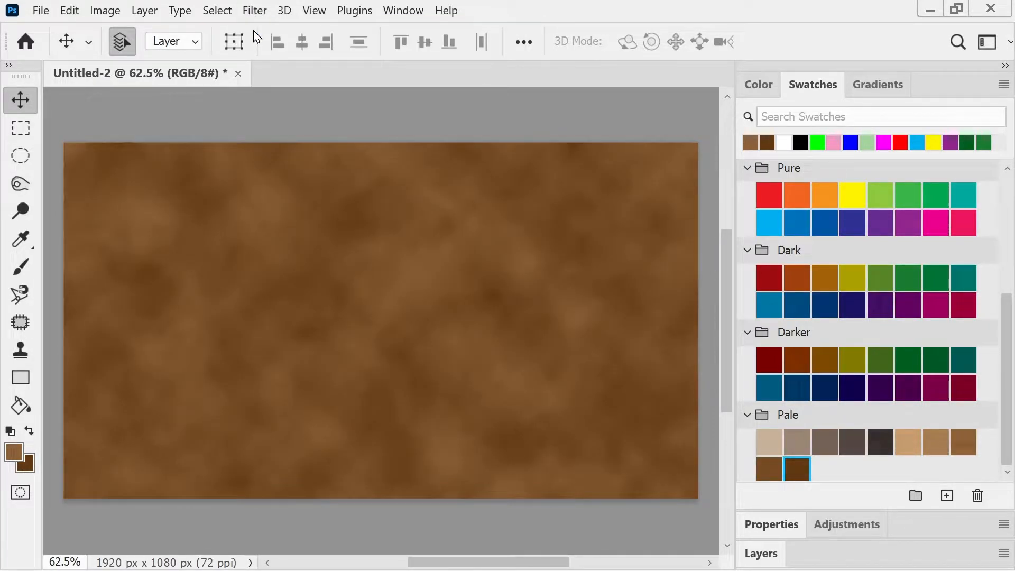
# Repeat the Clouds filter in its high-contrast variation with the two brown colors
pyautogui.hotkey('ctrl', 'alt', 'f')
pyautogui.hotkey('ctrl', 'alt', 'f')
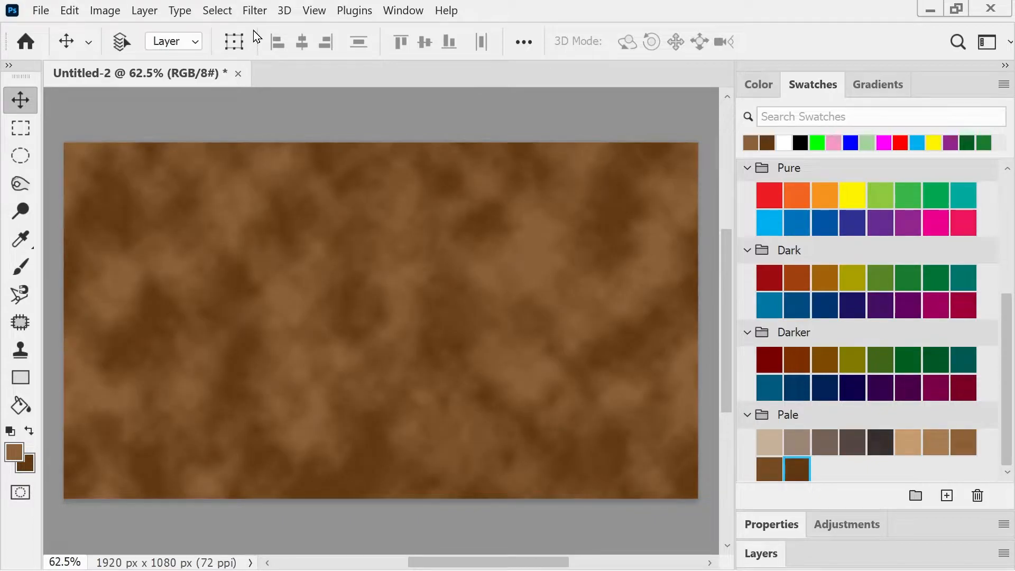
pyautogui.hotkey('ctrl', 'alt', 'f')
pyautogui.hotkey('ctrl', 'alt', 'f')
pyautogui.hotkey('ctrl', 'alt', 'f')
pyautogui.hotkey('ctrl', 'alt', 'f')
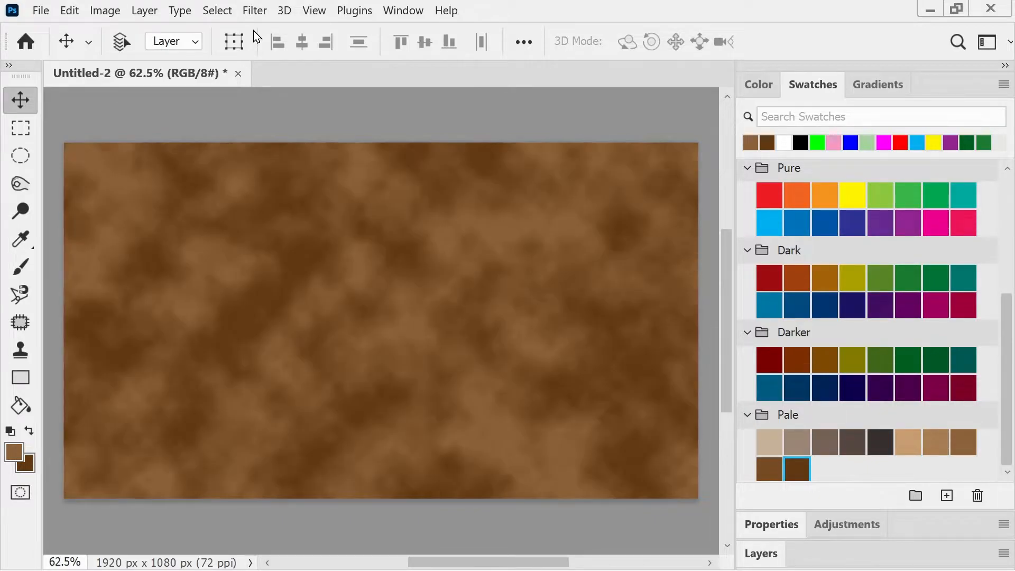
pyautogui.hotkey('ctrl', 'alt', 'f')
pyautogui.hotkey('ctrl', 'alt', 'f')
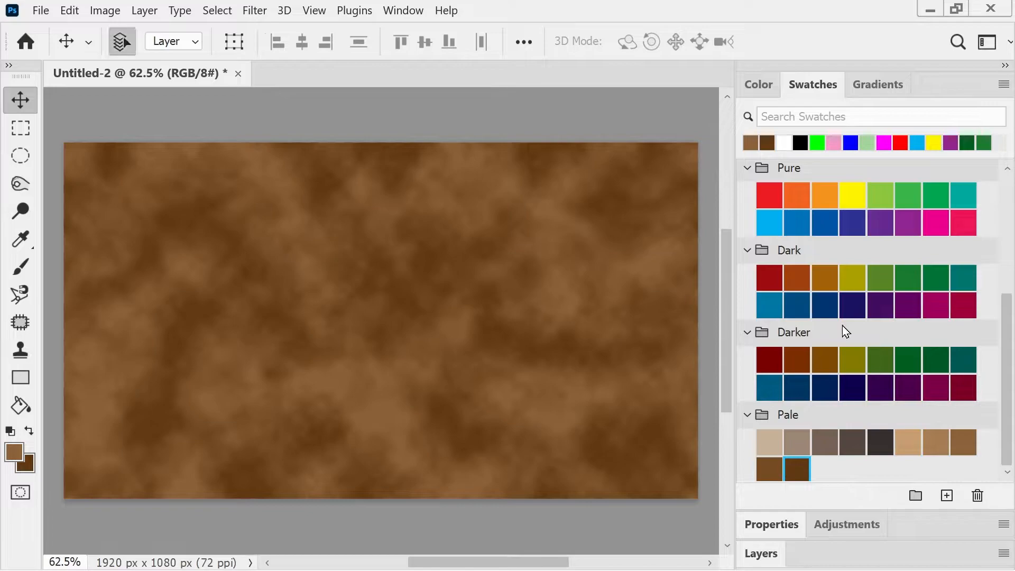
# Set a green Dark swatch as foreground and a deeper green Darker swatch as background, rendering standard Clouds several times
pyautogui.click(936, 274)
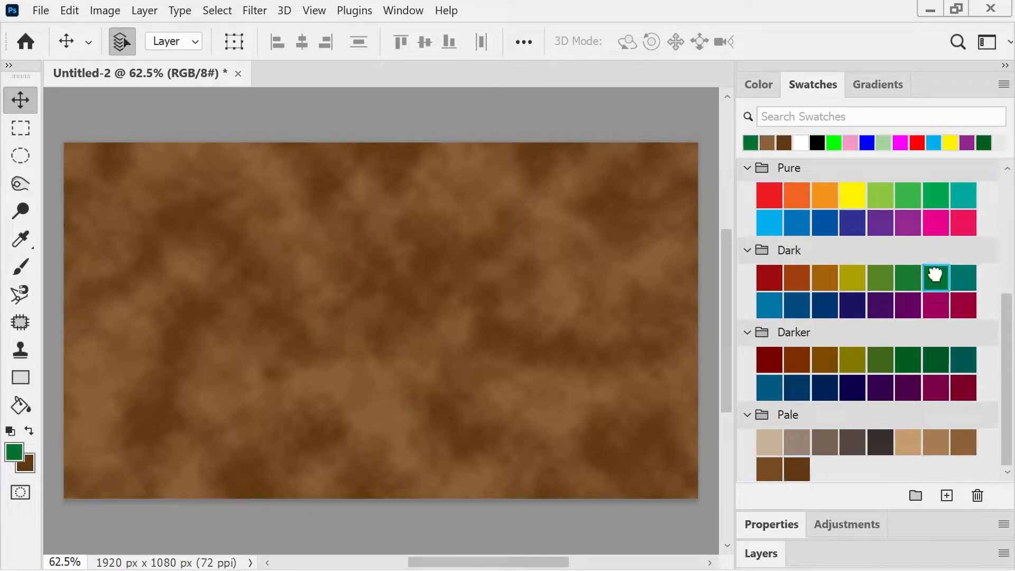
pyautogui.keyDown('ctrl'); pyautogui.click(944, 357); pyautogui.keyUp('ctrl')
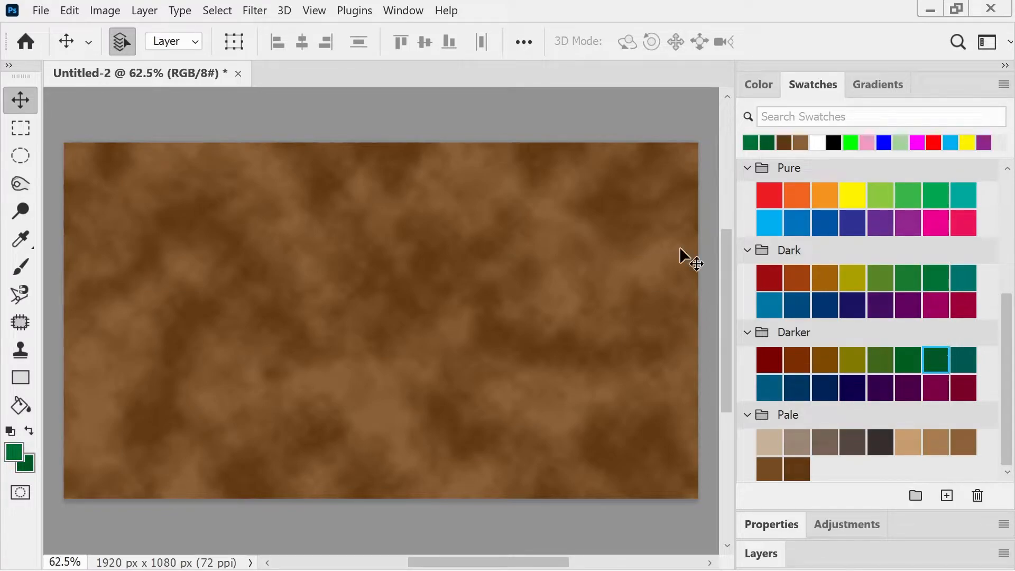
pyautogui.click(246, 12)
pyautogui.click(267, 28)
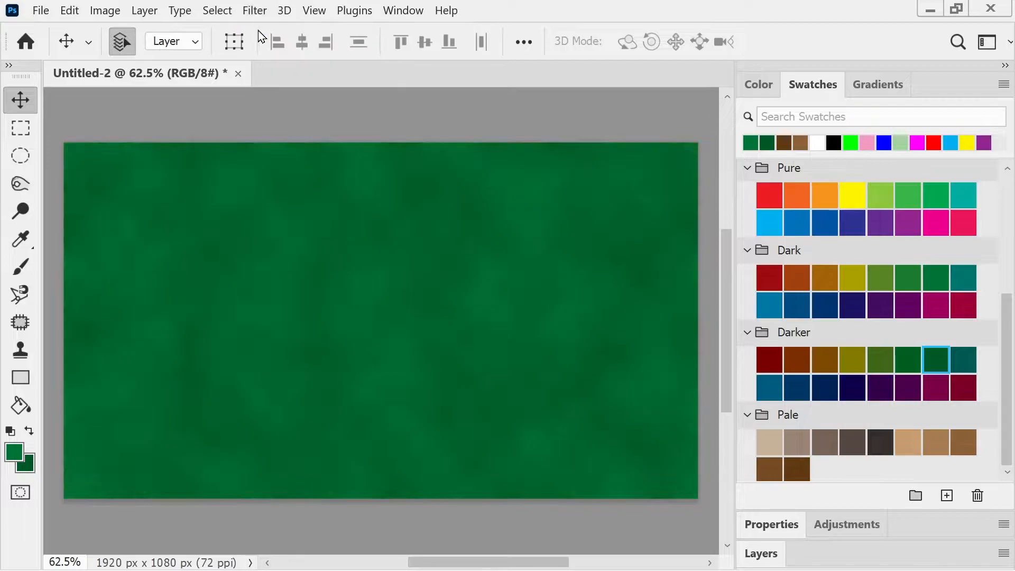
pyautogui.click(256, 11)
pyautogui.click(254, 28)
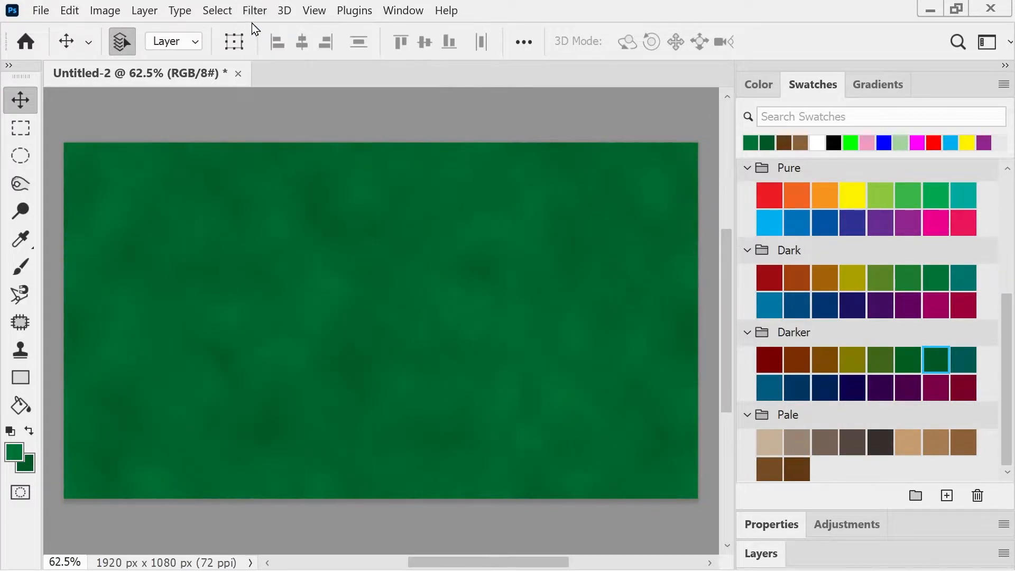
pyautogui.click(252, 12)
pyautogui.click(254, 28)
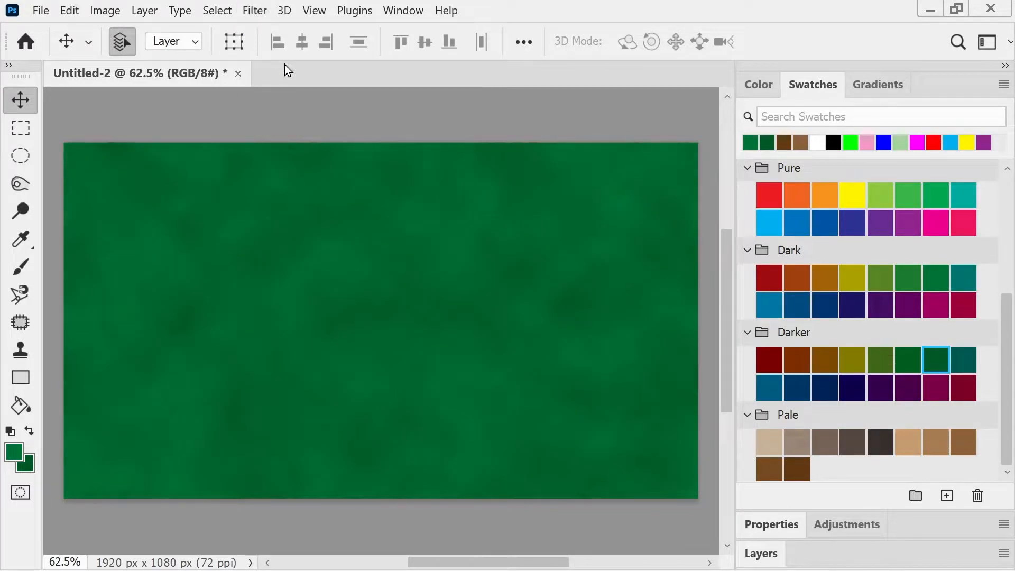
# Repeat the Clouds filter in its high-contrast variation with the two green colors
pyautogui.hotkey('ctrl', 'alt', 'f')
pyautogui.hotkey('ctrl', 'alt', 'f')
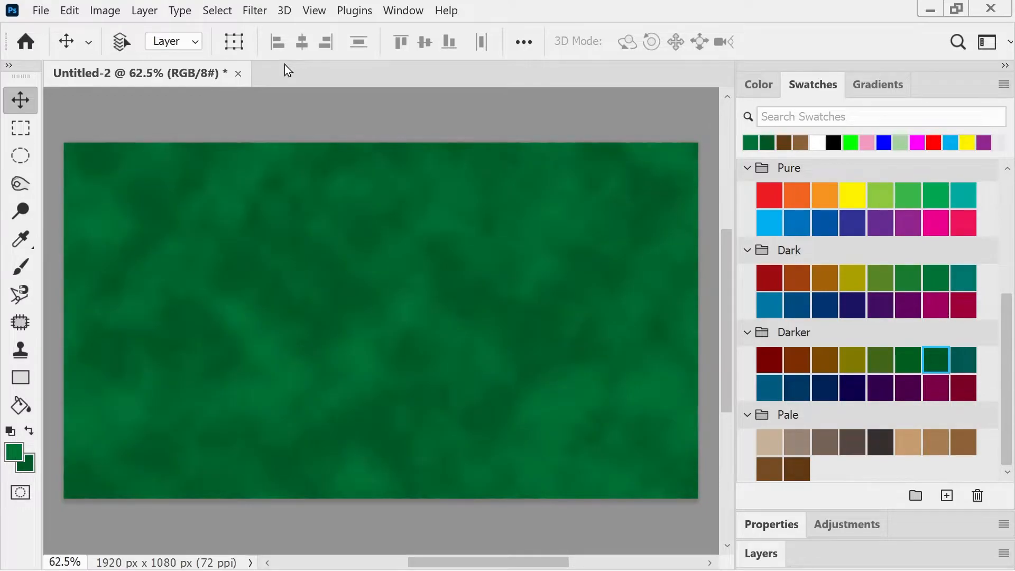
pyautogui.hotkey('ctrl', 'alt', 'f')
pyautogui.hotkey('ctrl', 'alt', 'f')
pyautogui.hotkey('ctrl', 'alt', 'f')
pyautogui.hotkey('ctrl', 'alt', 'f')
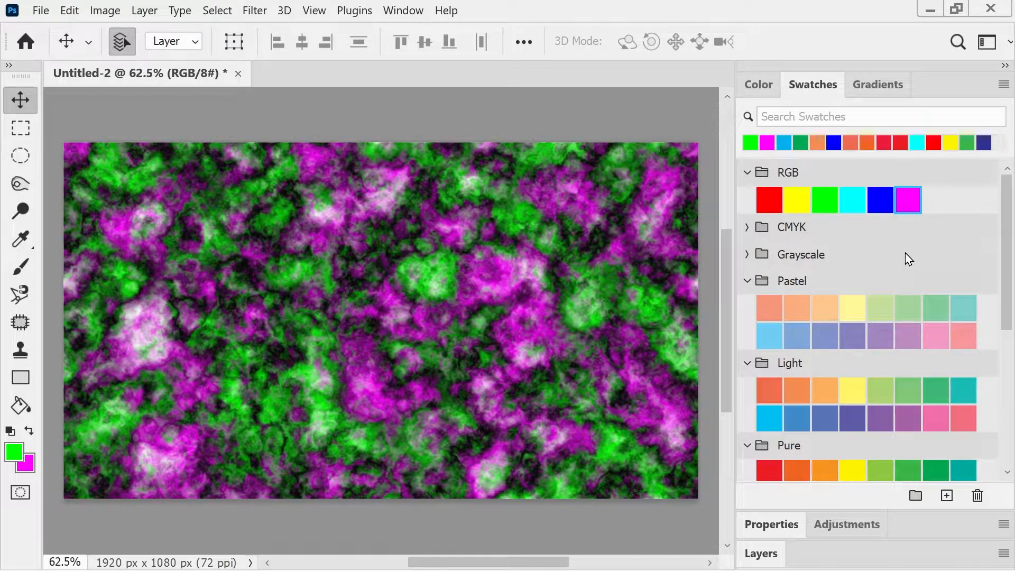
# Reapply Difference Clouds several times with RGB green as foreground and magenta as background
pyautogui.hotkey('ctrl', 'alt', 'f')
pyautogui.hotkey('ctrl', 'alt', 'f')
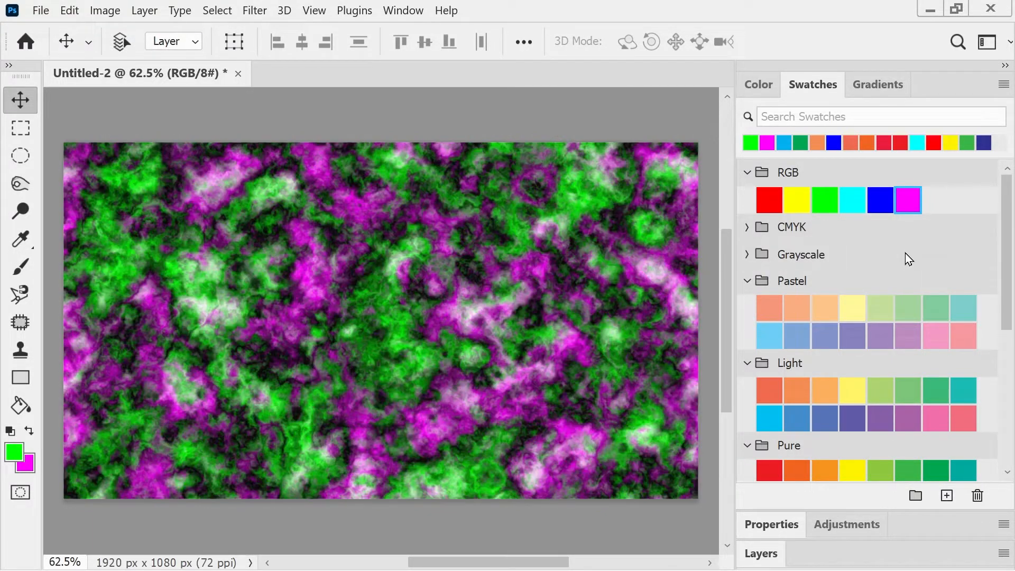
pyautogui.hotkey('ctrl', 'alt', 'f')
pyautogui.hotkey('ctrl', 'alt', 'f')
pyautogui.hotkey('ctrl', 'alt', 'f')
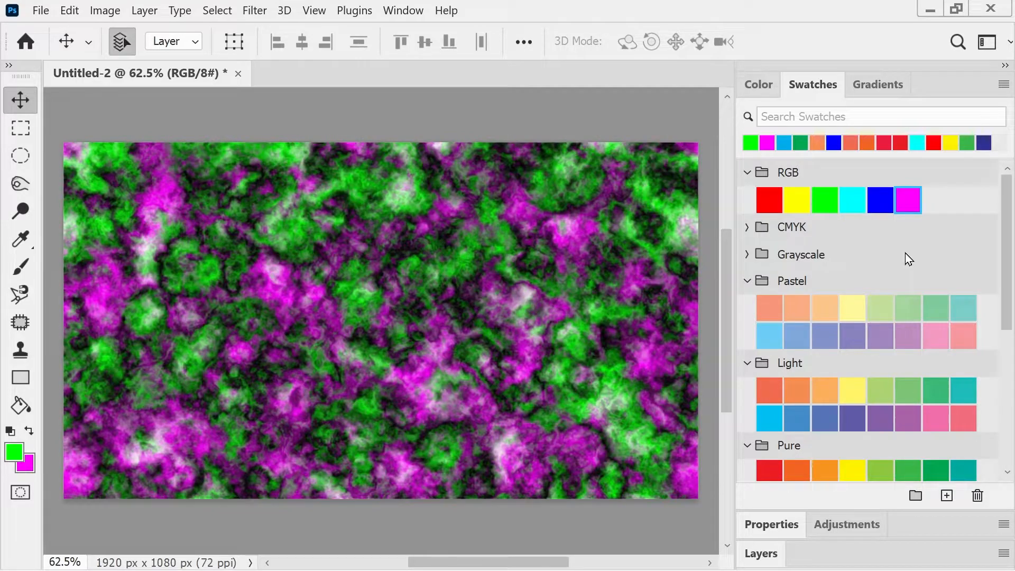
# Set the foreground to RGB red and the background to cyan, and apply Difference Clouds twice over the green-and-magenta pattern
pyautogui.click(858, 196)
pyautogui.press('x')
pyautogui.click(770, 200)
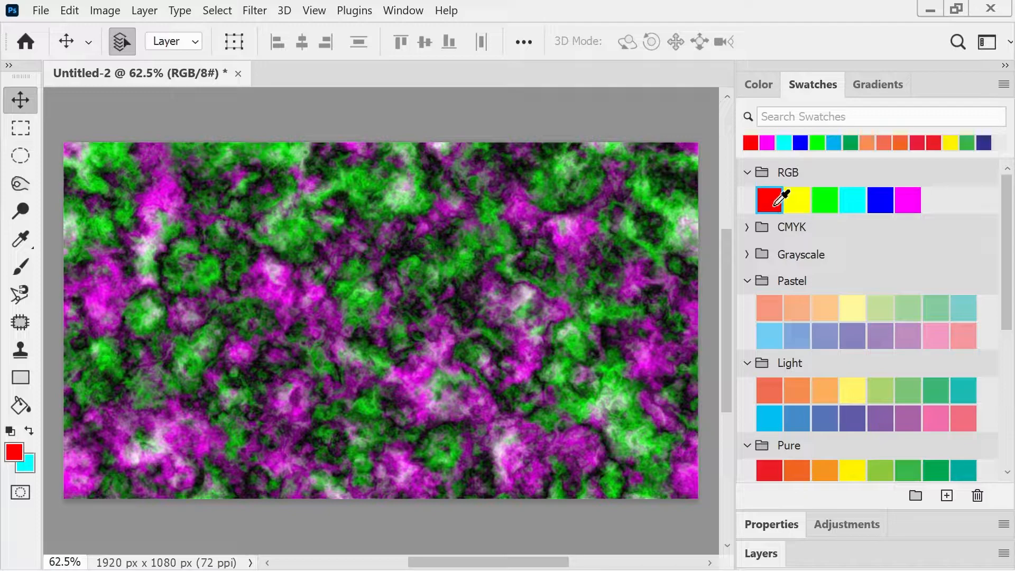
pyautogui.click(254, 10)
pyautogui.click(298, 29)
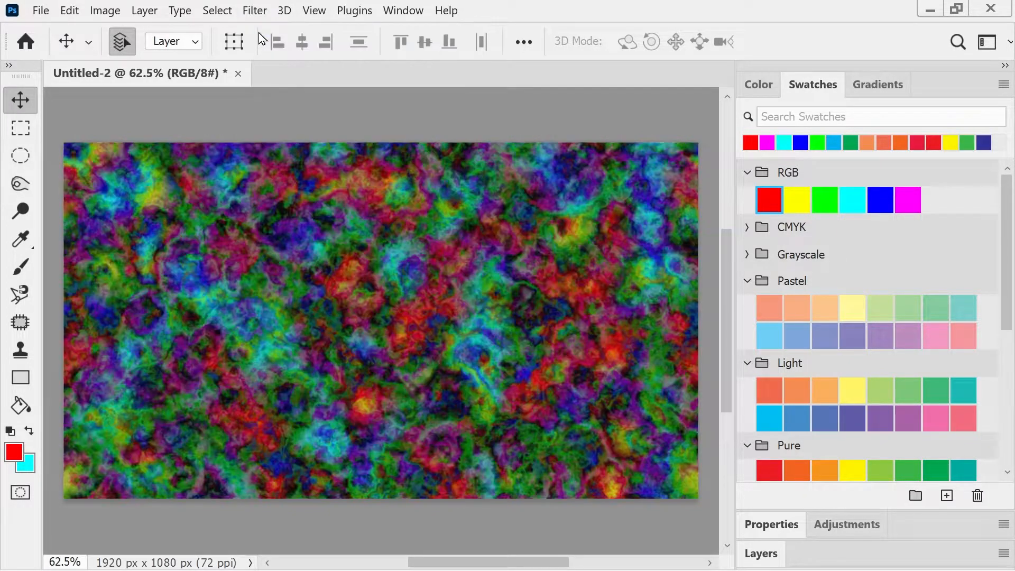
pyautogui.hotkey('ctrl', 'alt', 'f')
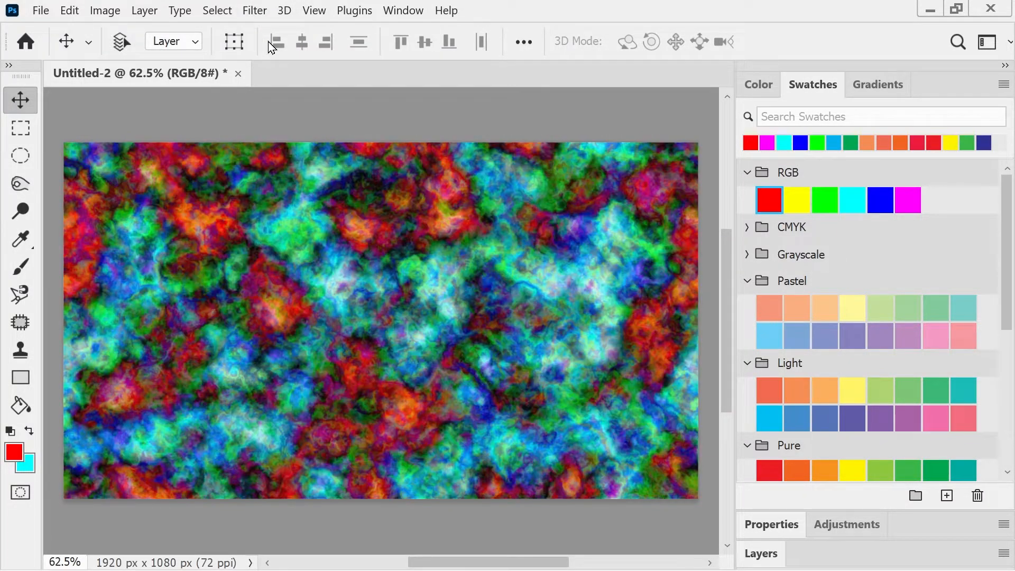
# Reapply Difference Clouds six more times with red as foreground and cyan as background
pyautogui.hotkey('ctrl', 'alt', 'f')
pyautogui.hotkey('ctrl', 'alt', 'f')
pyautogui.hotkey('ctrl', 'alt', 'f')
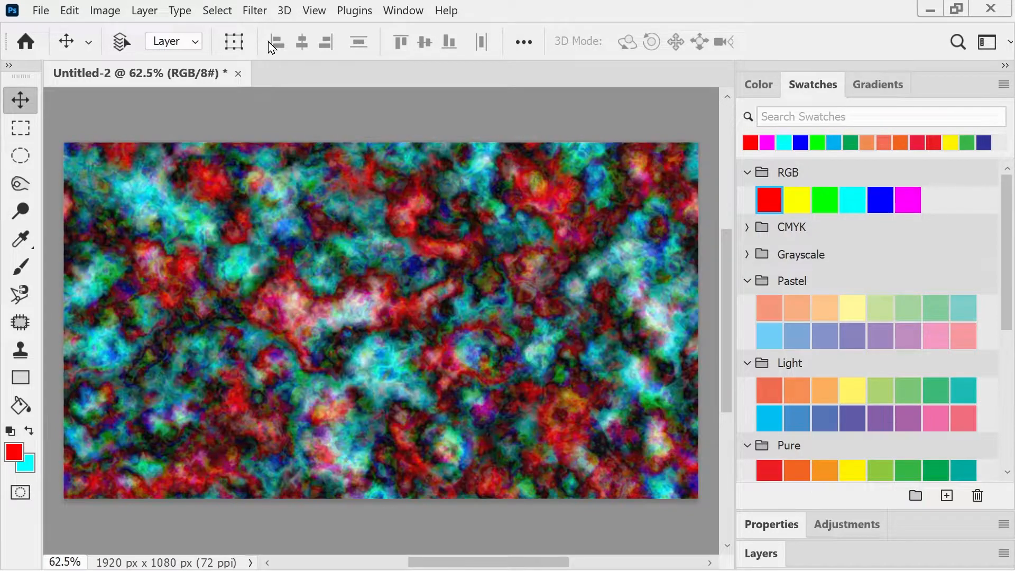
pyautogui.hotkey('ctrl', 'alt', 'f')
pyautogui.hotkey('ctrl', 'alt', 'f')
pyautogui.hotkey('ctrl', 'alt', 'f')
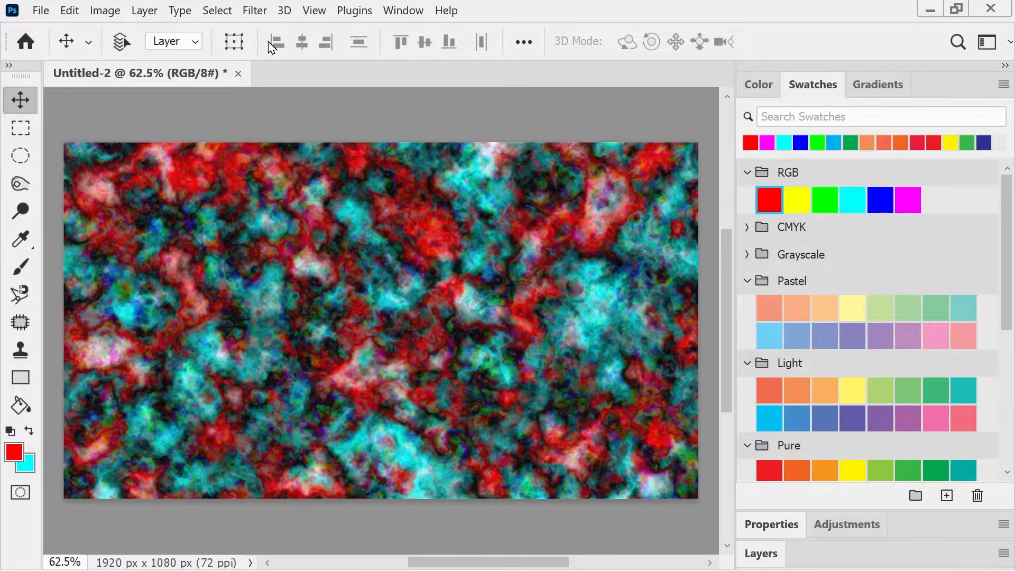
# Replace the pattern with standard red and cyan Clouds, repeating the filter three times in its high-contrast variation
pyautogui.click(256, 11)
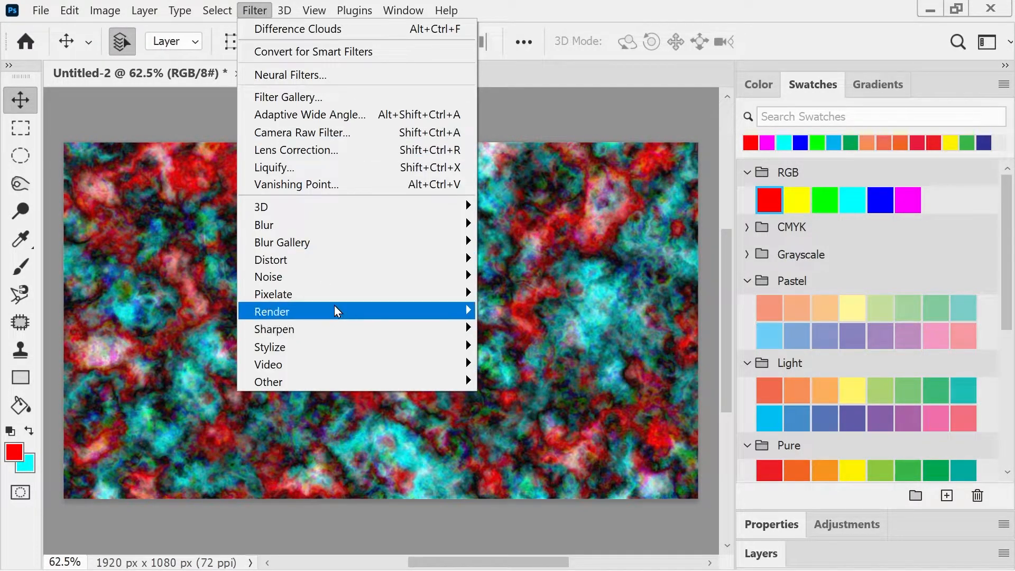
pyautogui.moveTo(335, 310)
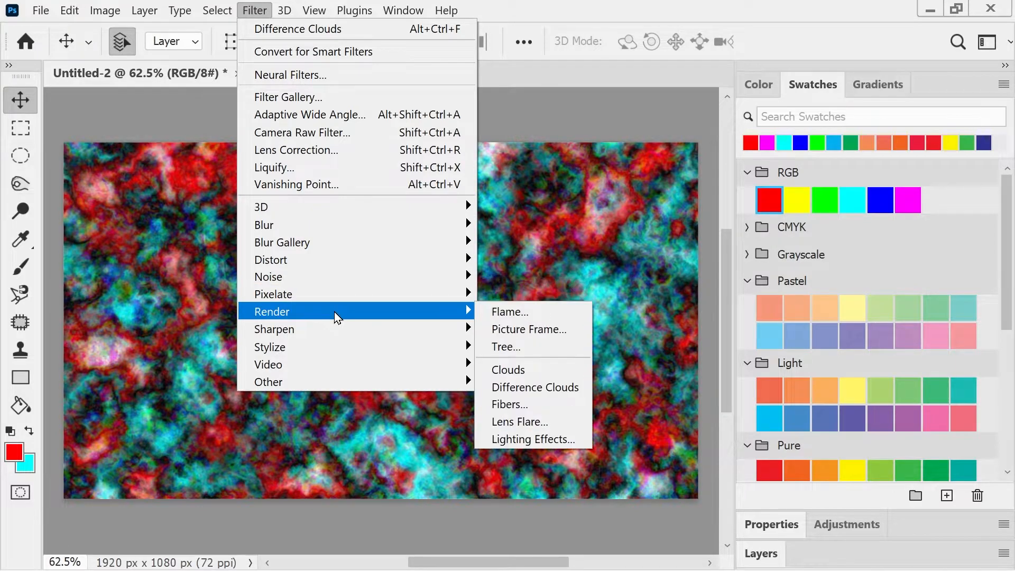
pyautogui.click(556, 371)
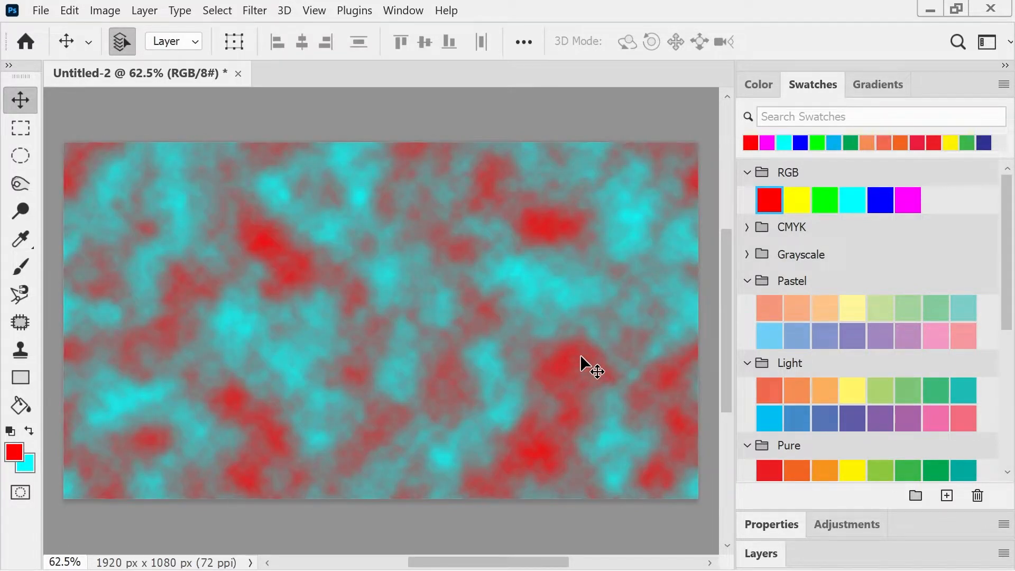
pyautogui.hotkey('ctrl', 'alt', 'f')
pyautogui.hotkey('ctrl', 'alt', 'f')
pyautogui.hotkey('ctrl', 'alt', 'f')
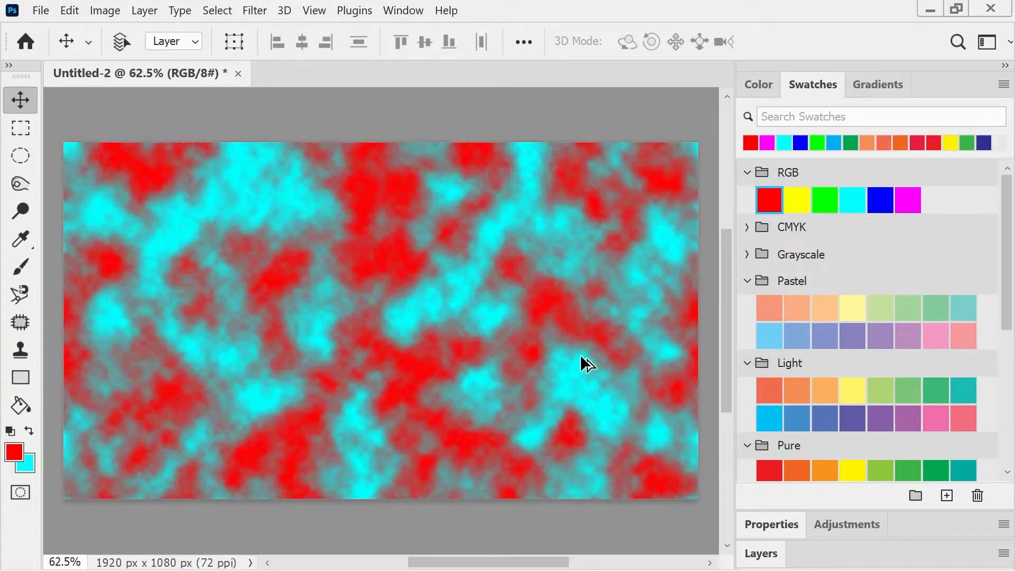
# Apply Difference Clouds three times over the high-contrast red and cyan Clouds
pyautogui.click(255, 9)
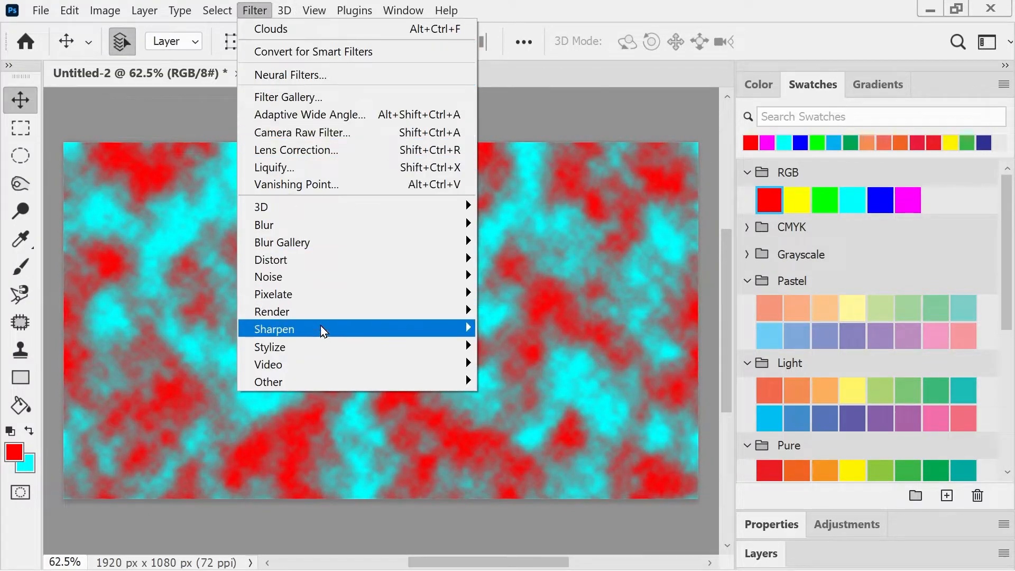
pyautogui.moveTo(305, 313)
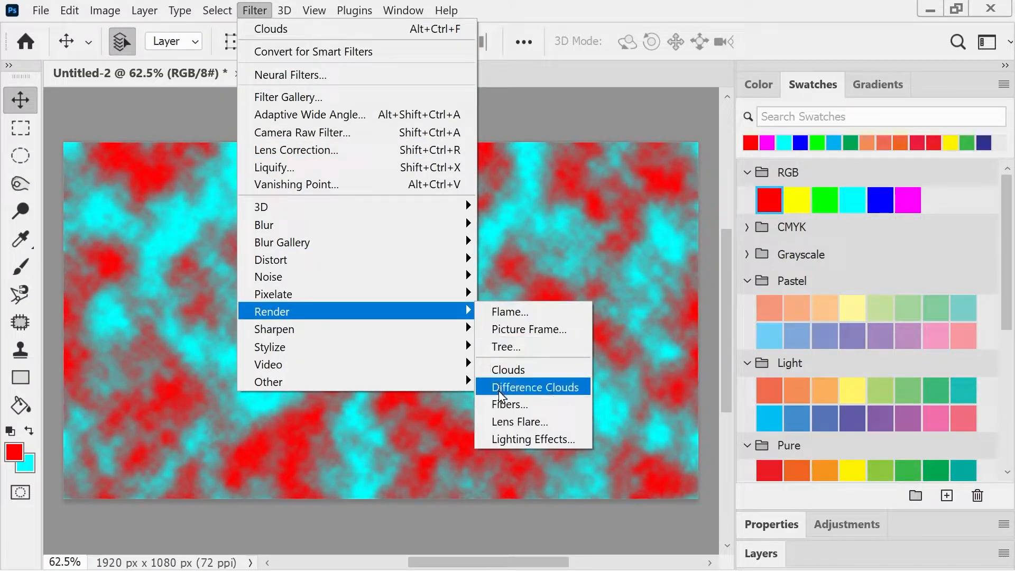
pyautogui.click(501, 393)
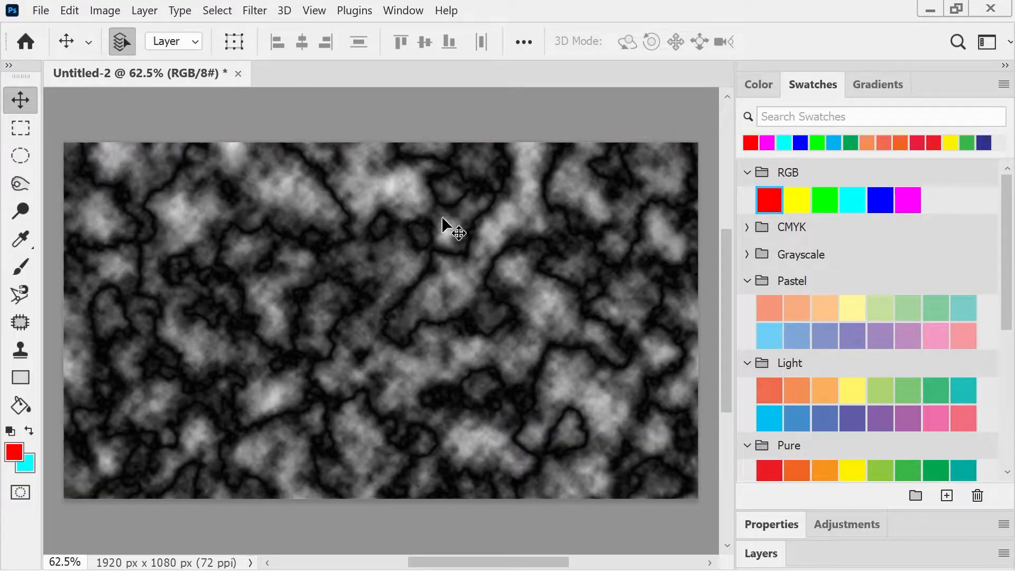
pyautogui.click(255, 10)
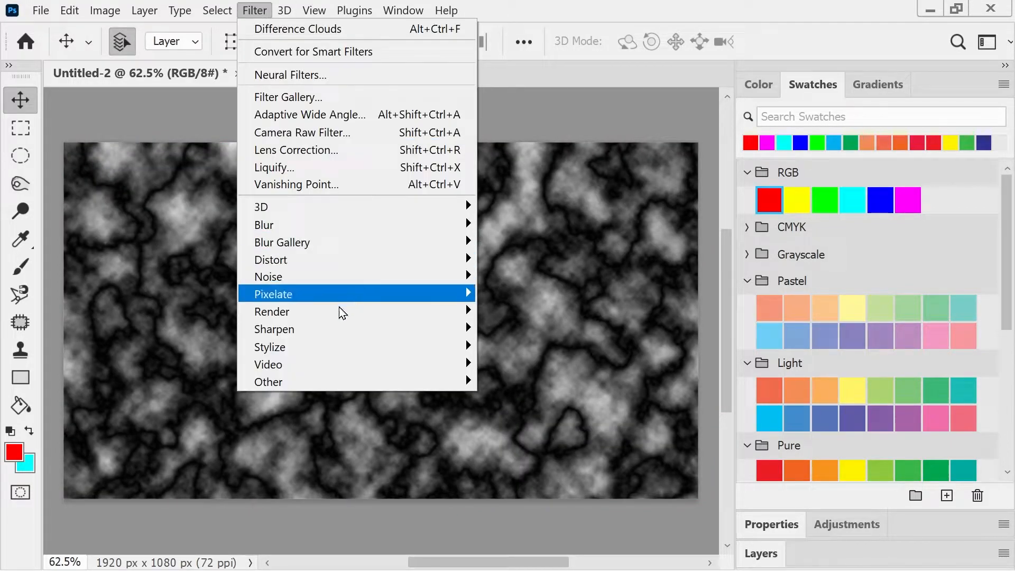
pyautogui.moveTo(337, 316)
pyautogui.click(505, 386)
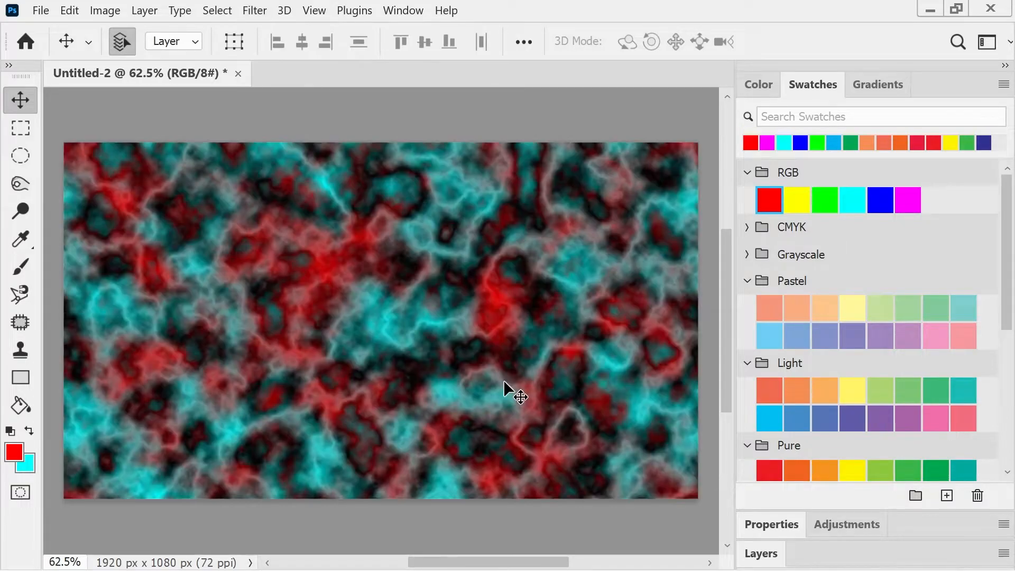
pyautogui.click(255, 10)
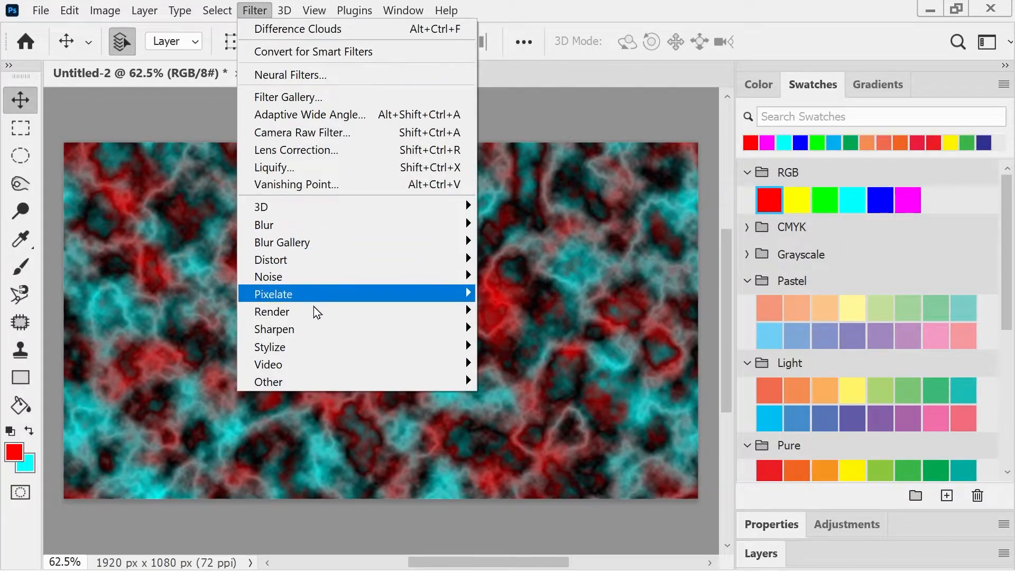
pyautogui.moveTo(359, 320)
pyautogui.click(508, 385)
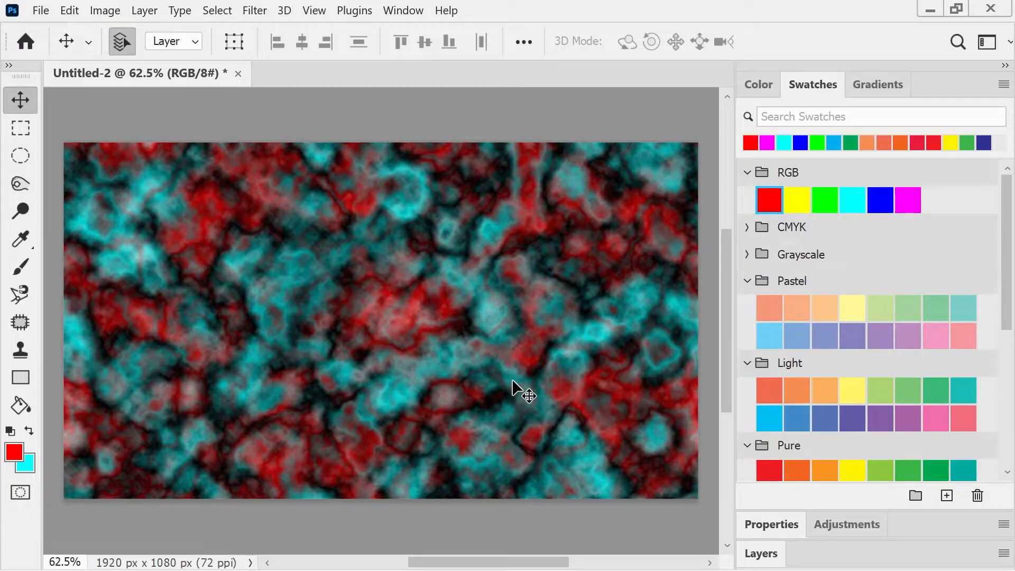
# Repeat Difference Clouds eleven more times to build up finer red and cyan veining
pyautogui.hotkey('ctrl', 'alt', 'f')
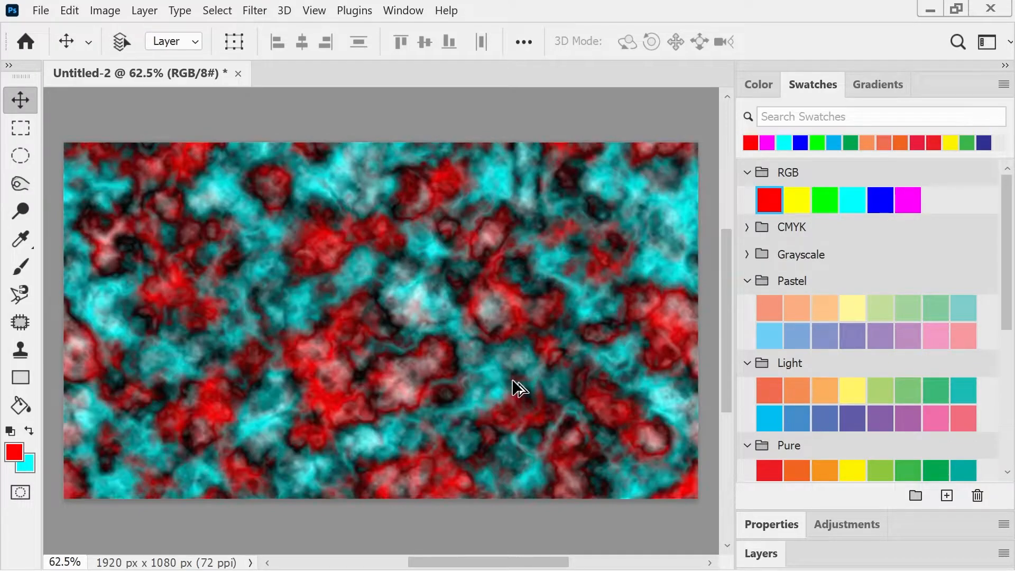
pyautogui.hotkey('ctrl', 'alt', 'f')
pyautogui.hotkey('ctrl', 'alt', 'f')
pyautogui.hotkey('ctrl', 'alt', 'f')
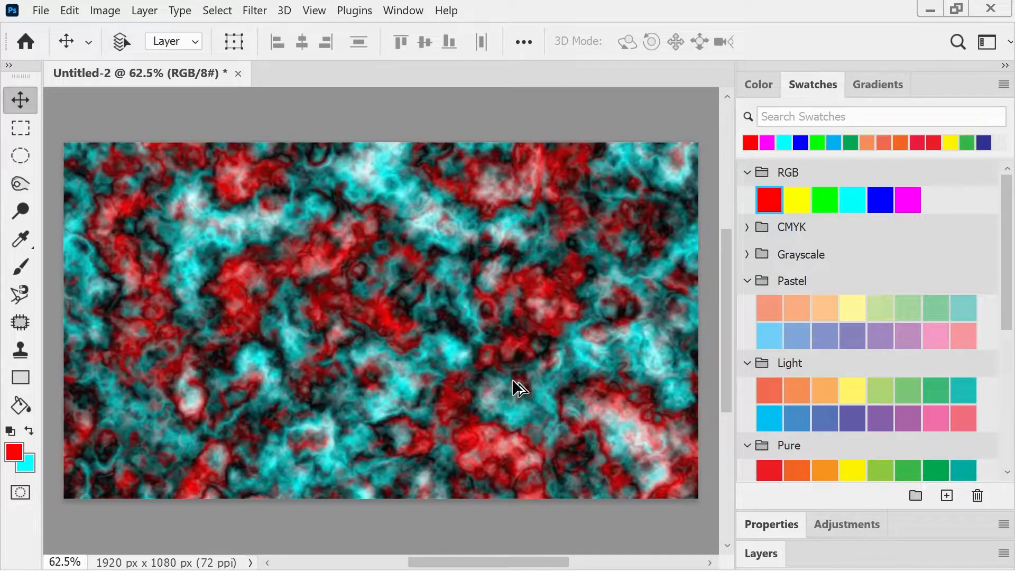
pyautogui.hotkey('ctrl', 'alt', 'f')
pyautogui.hotkey('ctrl', 'alt', 'f')
pyautogui.hotkey('ctrl', 'alt', 'f')
pyautogui.hotkey('ctrl', 'alt', 'f')
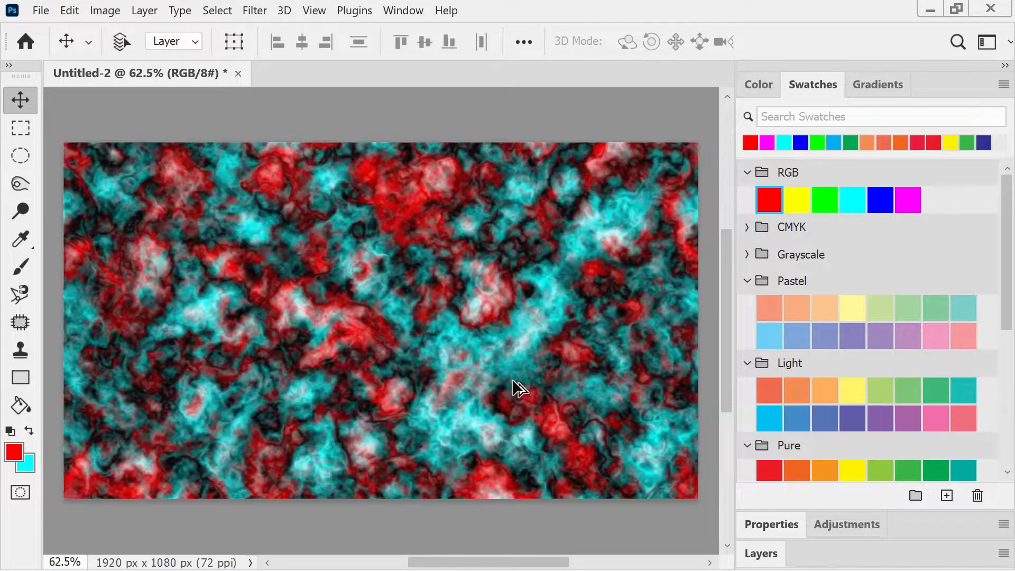
pyautogui.hotkey('ctrl', 'alt', 'f')
pyautogui.hotkey('ctrl', 'alt', 'f')
pyautogui.hotkey('ctrl', 'alt', 'f')
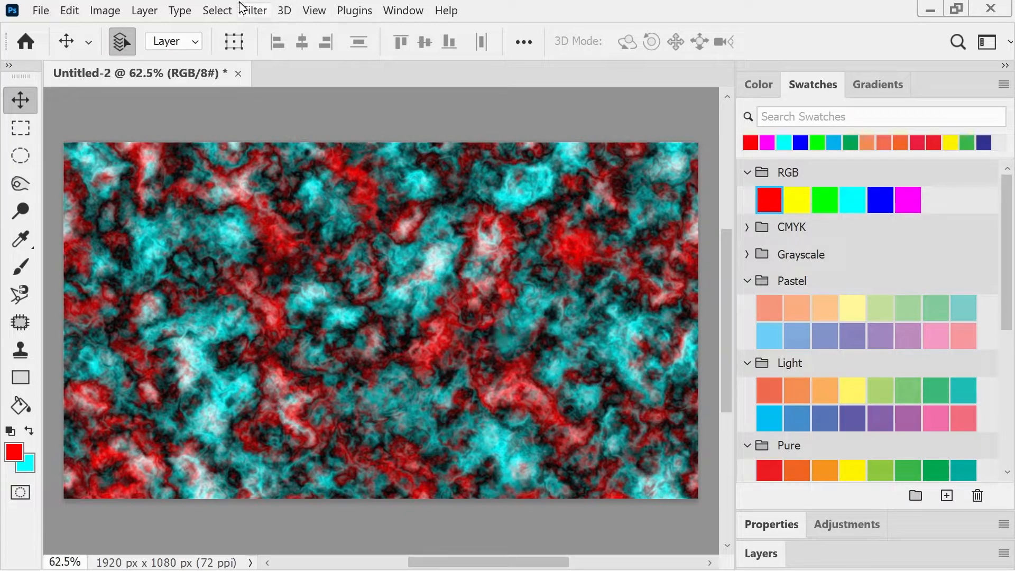
# Render fresh standard Clouds in red and cyan, and apply Difference Clouds once over them
pyautogui.click(255, 10)
pyautogui.moveTo(316, 315)
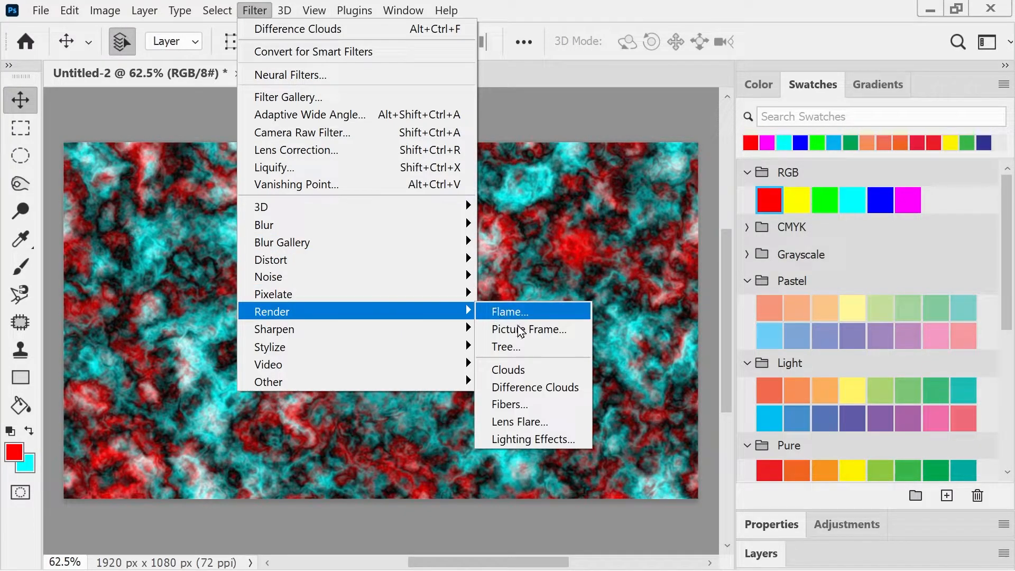
pyautogui.click(528, 366)
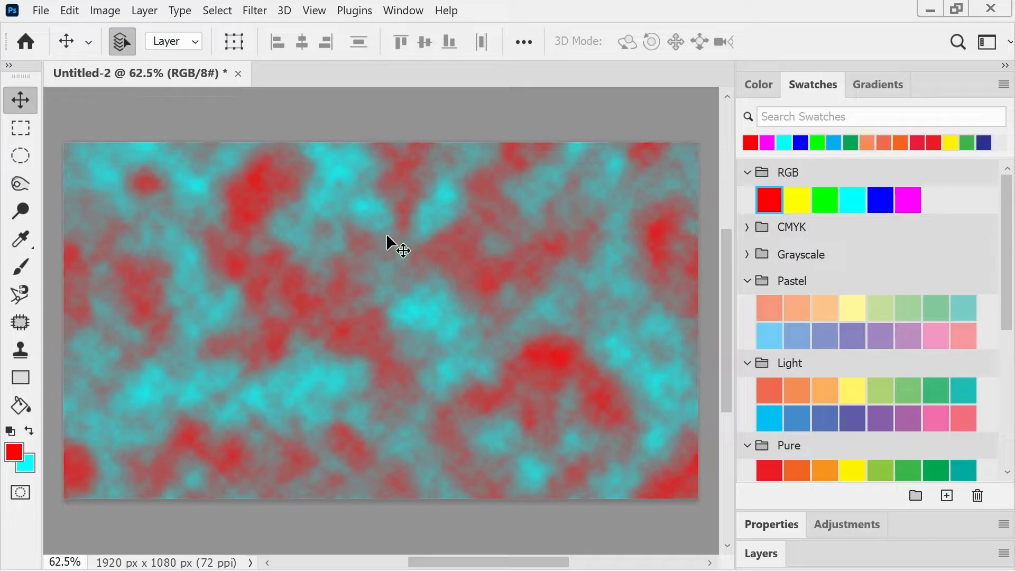
pyautogui.click(268, 11)
pyautogui.moveTo(329, 317)
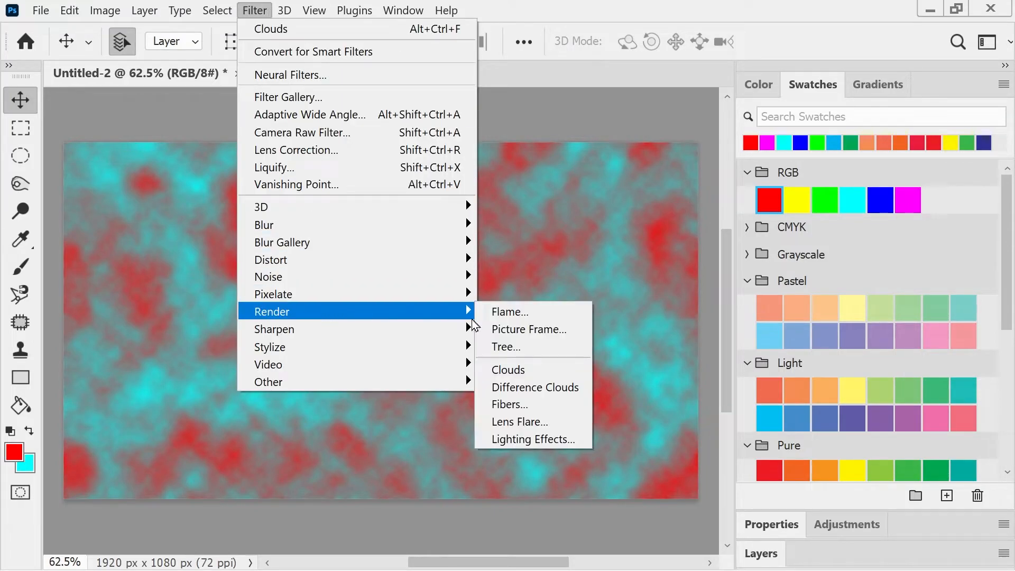
pyautogui.click(531, 389)
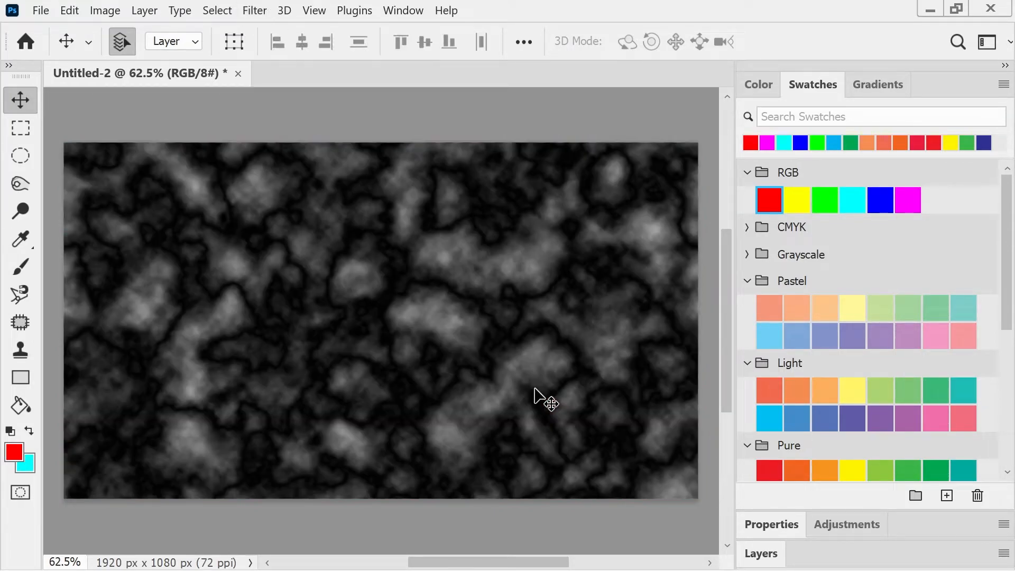
# Reapply the last filter, Difference Clouds, seven times over the dark grey cloud pattern
pyautogui.click(262, 12)
pyautogui.click(337, 30)
pyautogui.click(255, 11)
pyautogui.click(264, 28)
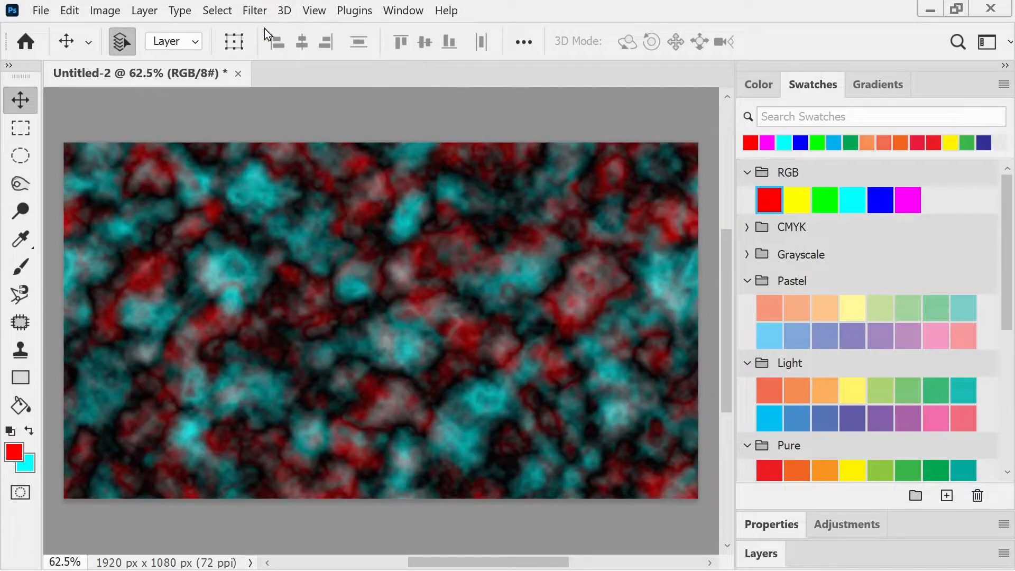
pyautogui.click(255, 10)
pyautogui.click(255, 27)
pyautogui.click(254, 10)
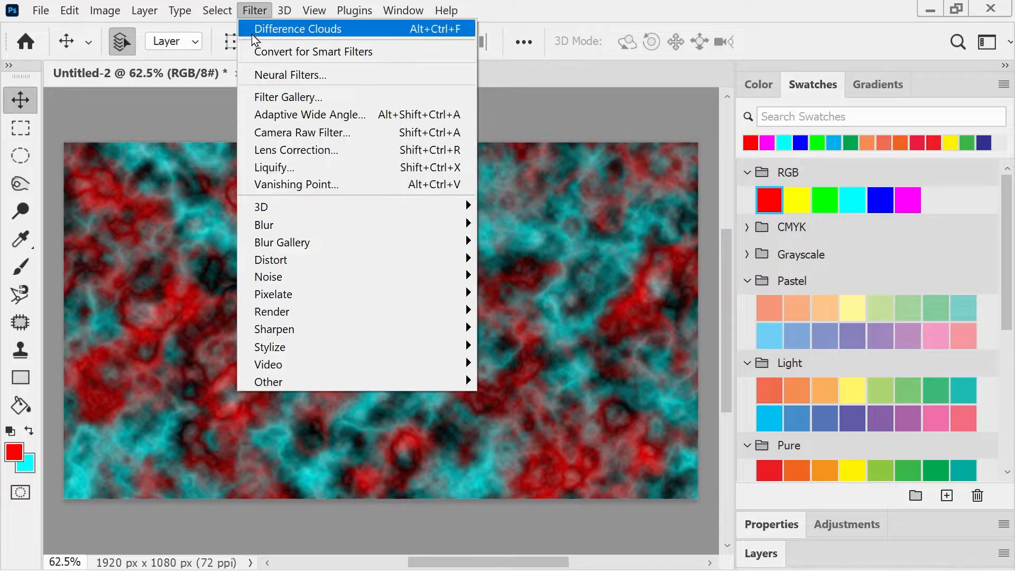
pyautogui.click(258, 31)
pyautogui.click(254, 11)
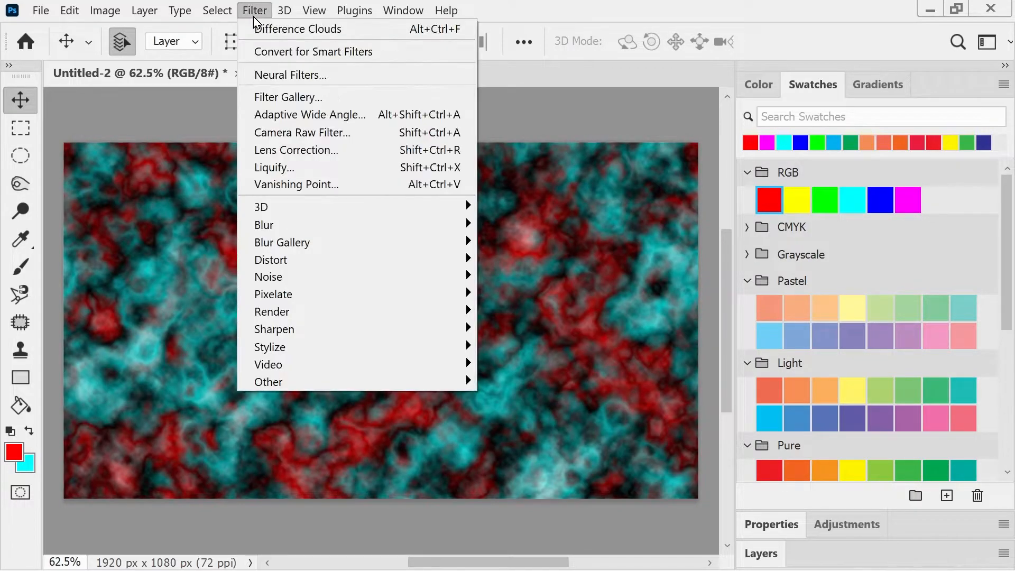
pyautogui.click(255, 29)
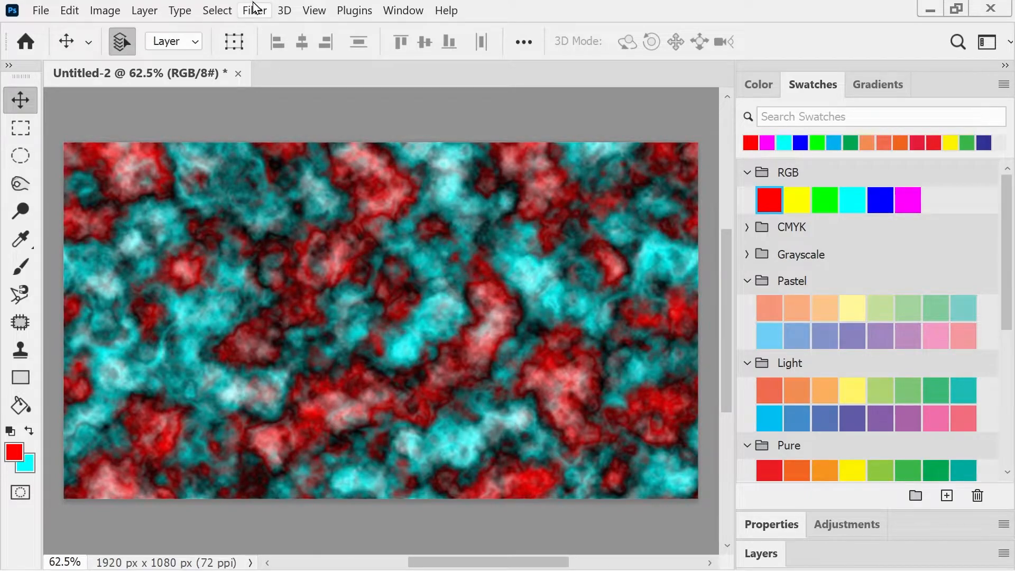
pyautogui.click(254, 10)
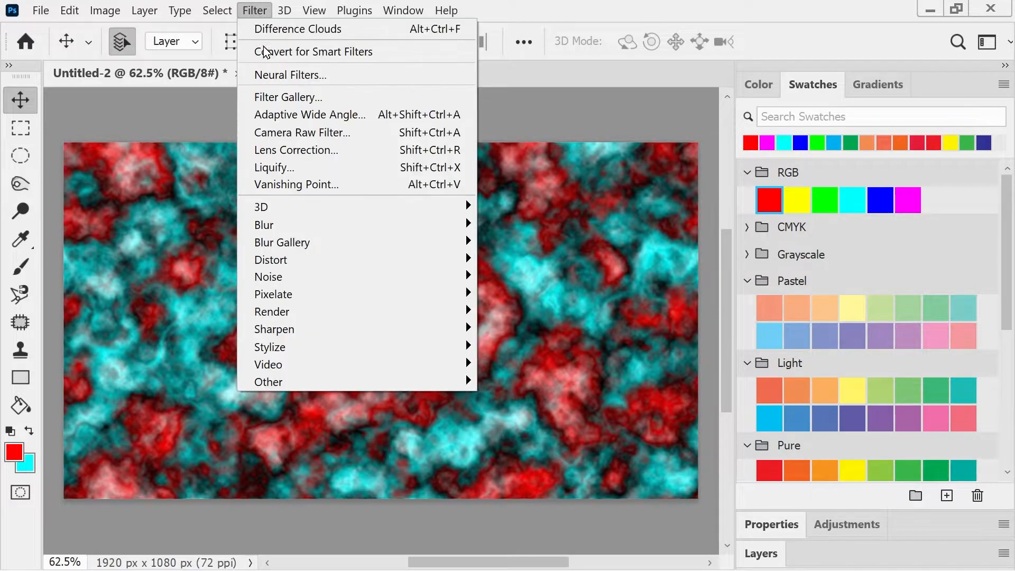
pyautogui.click(256, 29)
pyautogui.click(232, 12)
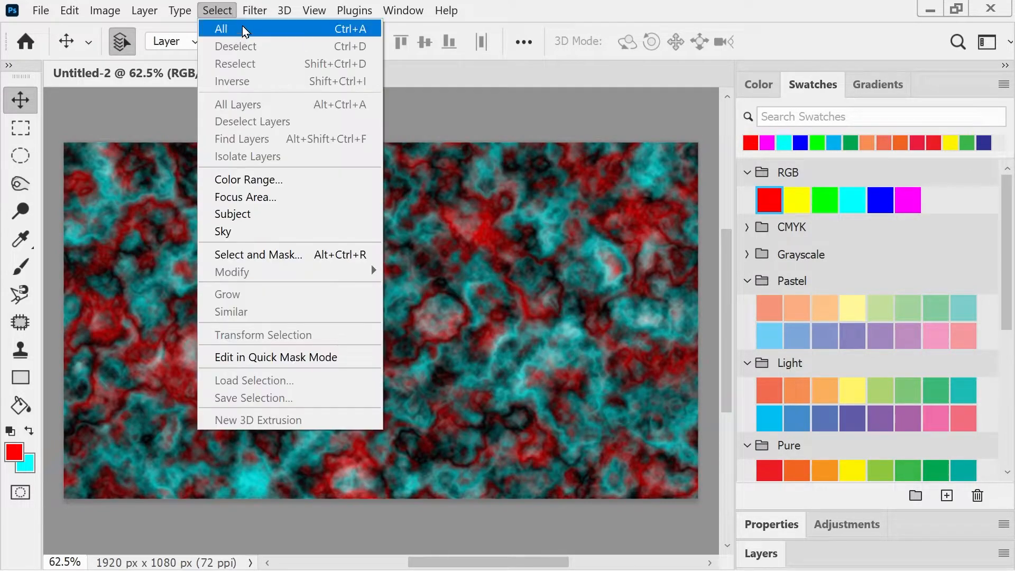
pyautogui.click(256, 30)
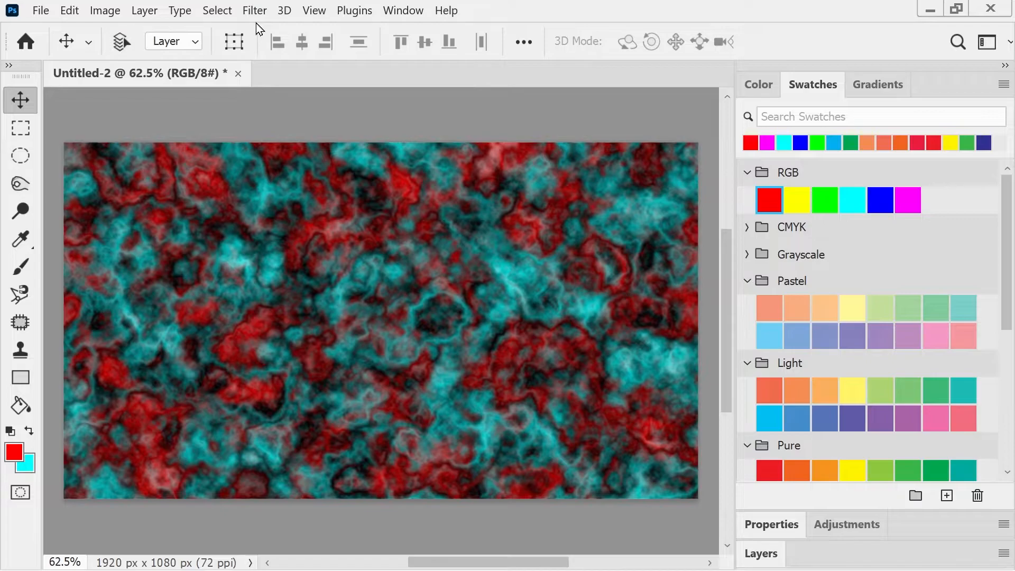
# Repeat Difference Clouds eight more times on the red and cyan pattern for denser detail
pyautogui.hotkey('ctrl', 'alt', 'f')
pyautogui.hotkey('ctrl', 'alt', 'f')
pyautogui.hotkey('ctrl', 'alt', 'f')
pyautogui.hotkey('ctrl', 'alt', 'f')
pyautogui.hotkey('ctrl', 'alt', 'f')
pyautogui.hotkey('ctrl', 'alt', 'f')
pyautogui.hotkey('ctrl', 'alt', 'f')
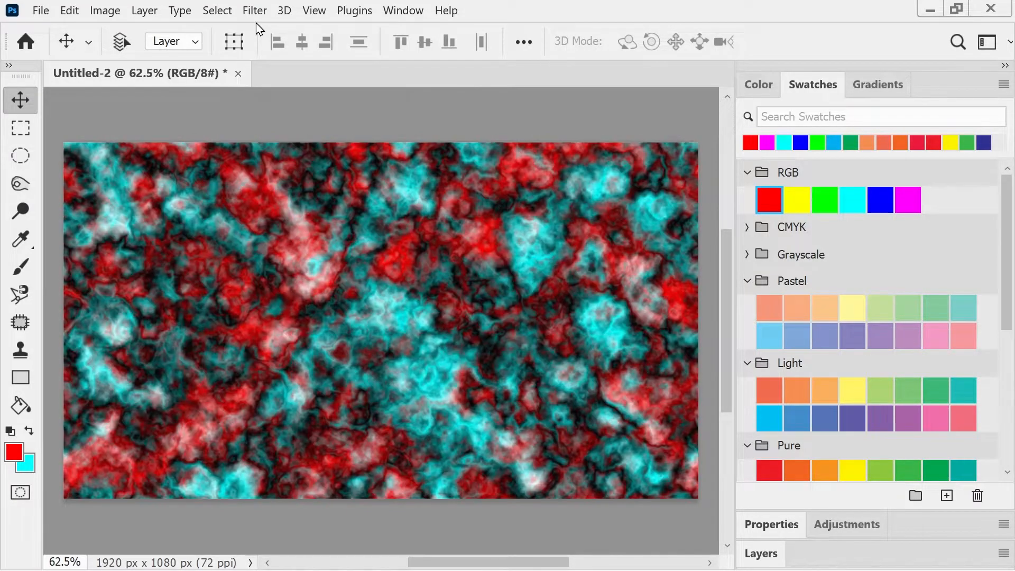
pyautogui.hotkey('ctrl', 'alt', 'f')
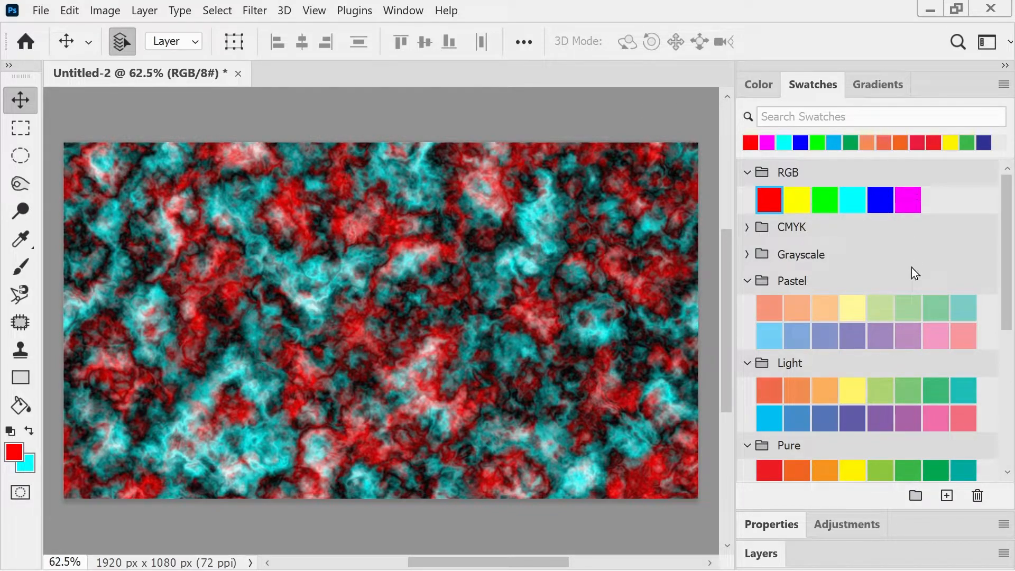
# Set the foreground to RGB yellow and the background to RGB blue, and apply Difference Clouds four times over the red-and-cyan pattern
pyautogui.click(880, 200)
pyautogui.press('x')
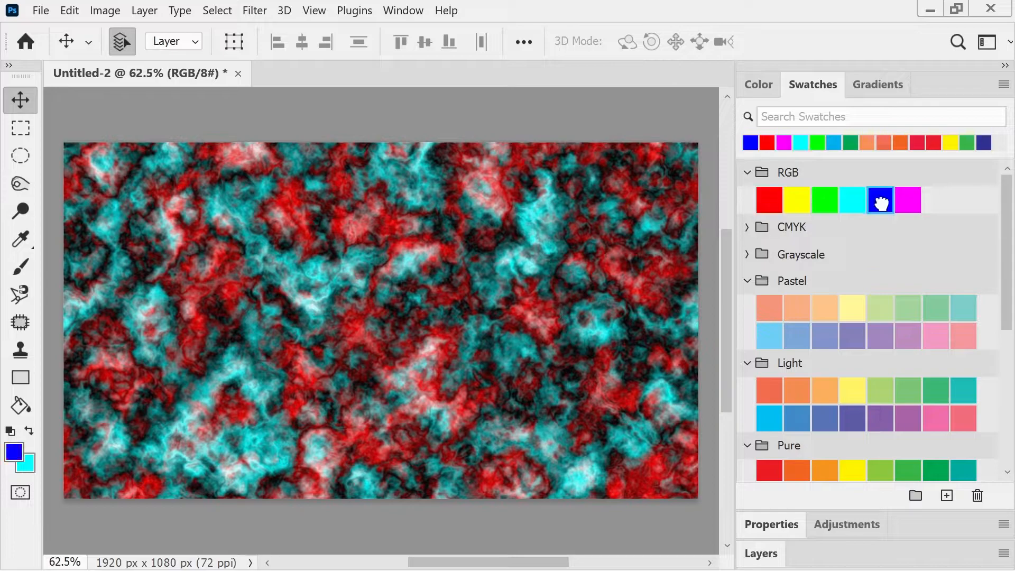
pyautogui.click(797, 201)
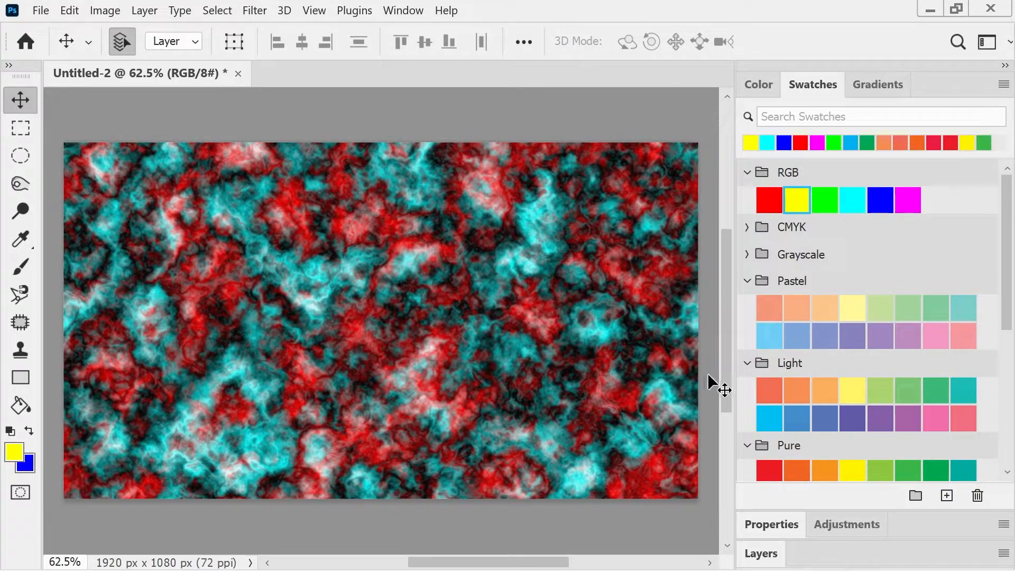
pyautogui.click(254, 12)
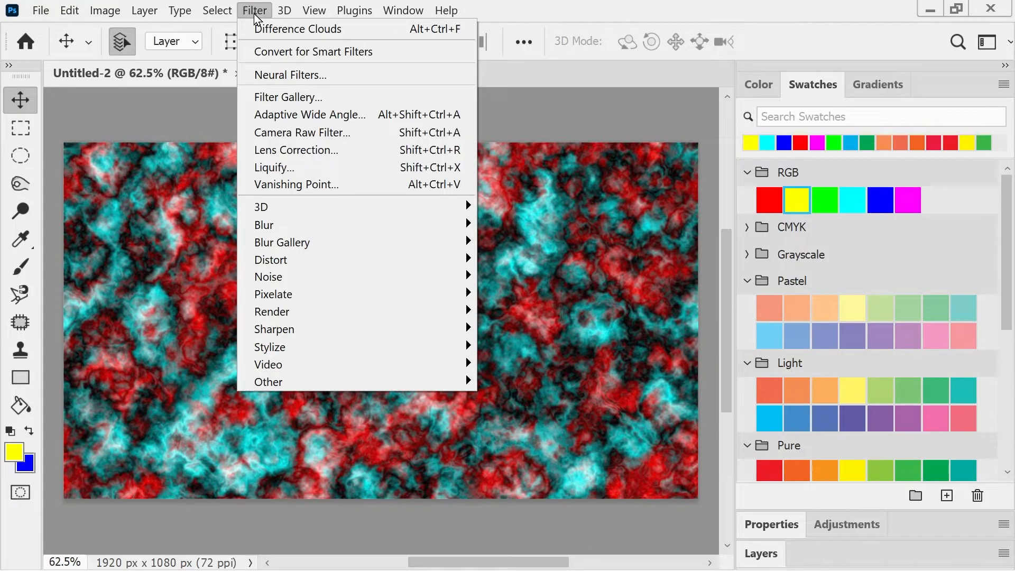
pyautogui.click(254, 11)
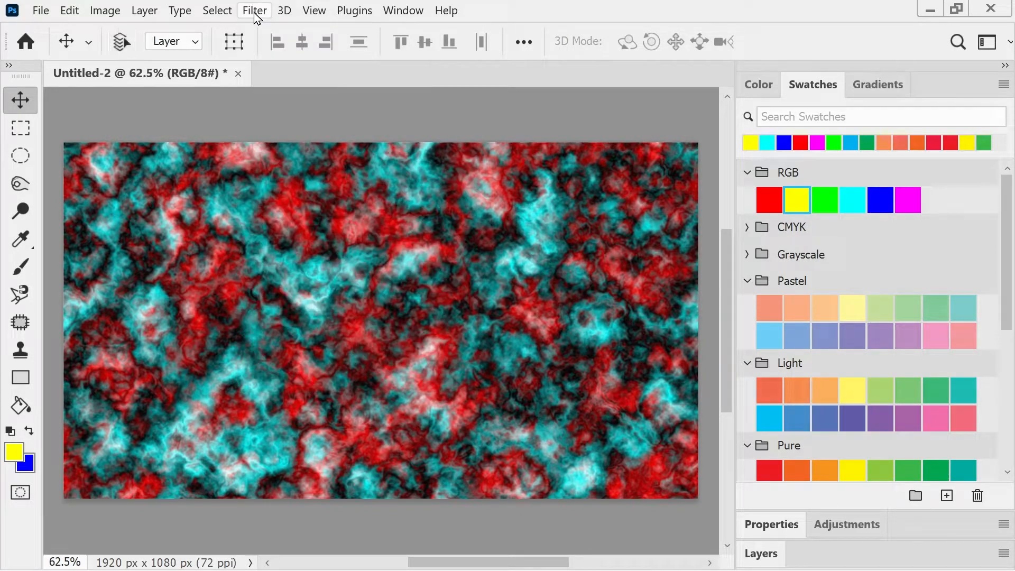
pyautogui.hotkey('ctrl', 'alt', 'f')
pyautogui.hotkey('ctrl', 'alt', 'f')
pyautogui.hotkey('ctrl', 'alt', 'f')
pyautogui.hotkey('ctrl', 'alt', 'f')
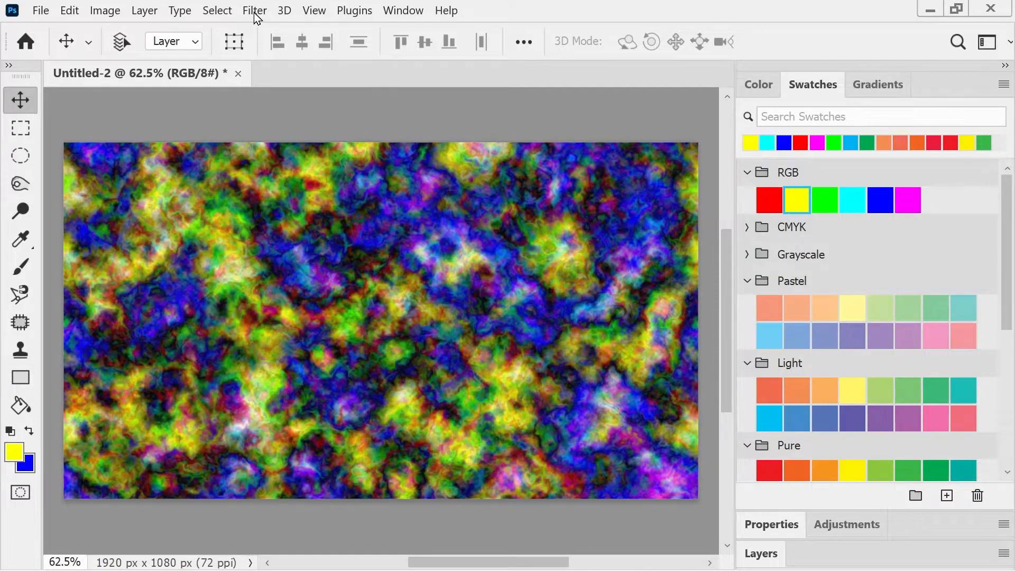
# Reapply Difference Clouds seven more times with the yellow and blue colors over the multicolored pattern
pyautogui.hotkey('ctrl', 'alt', 'f')
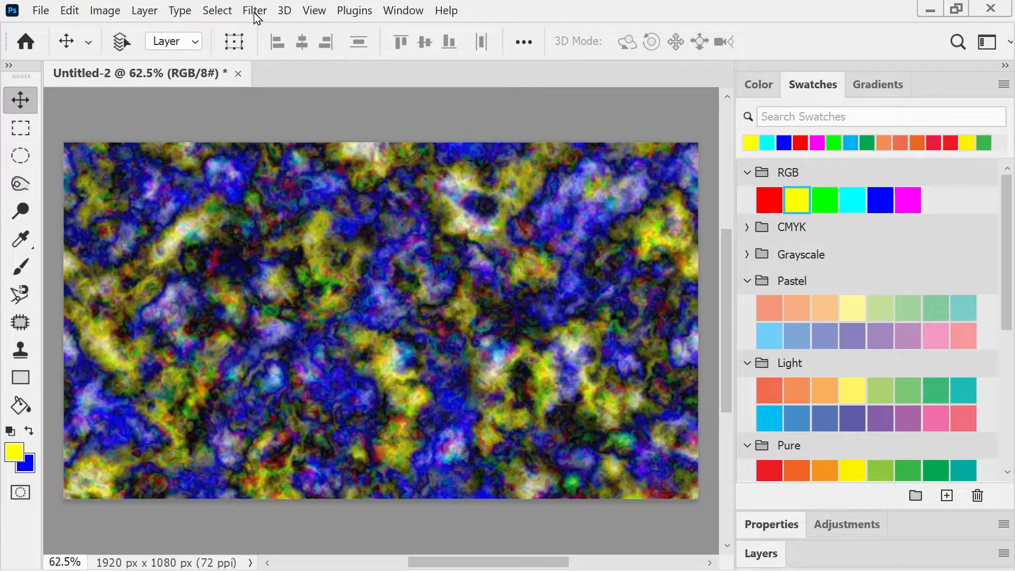
pyautogui.hotkey('ctrl', 'alt', 'f')
pyautogui.hotkey('ctrl', 'alt', 'f')
pyautogui.hotkey('ctrl', 'alt', 'f')
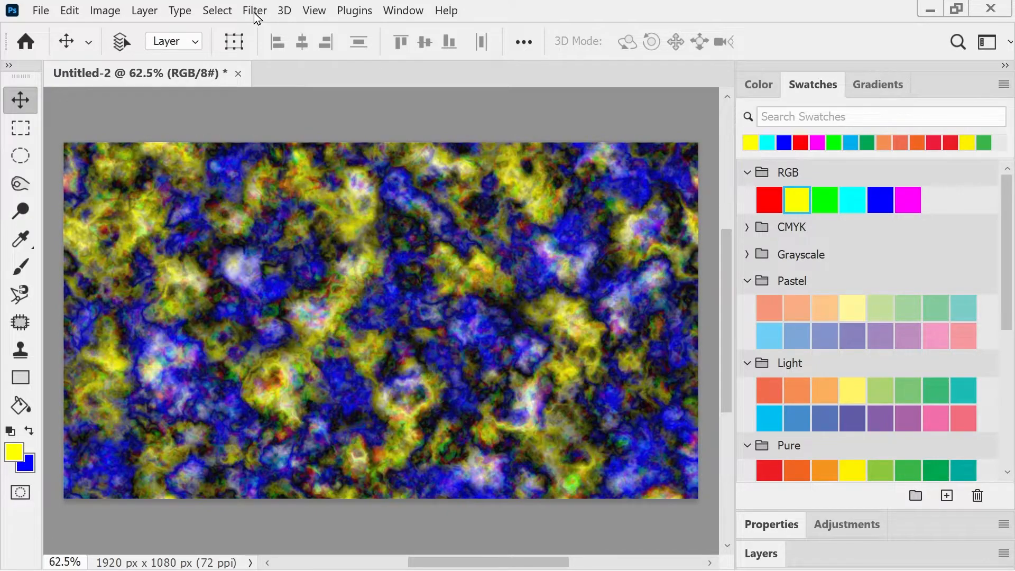
pyautogui.hotkey('ctrl', 'alt', 'f')
pyautogui.hotkey('ctrl', 'alt', 'f')
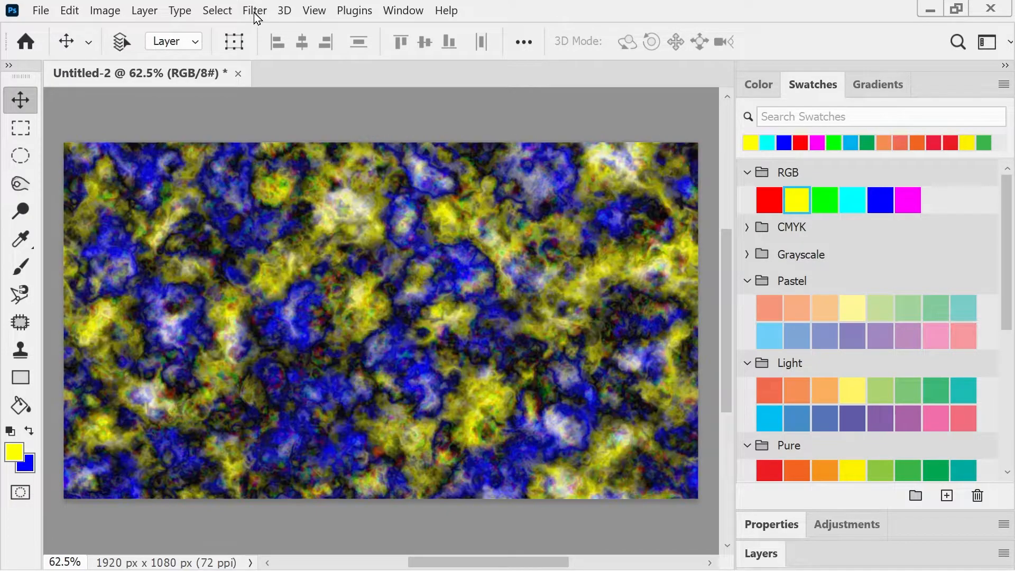
pyautogui.hotkey('ctrl', 'alt', 'f')
# Render fresh standard Clouds twice in yellow and blue, and apply Difference Clouds once over the result
pyautogui.click(266, 13)
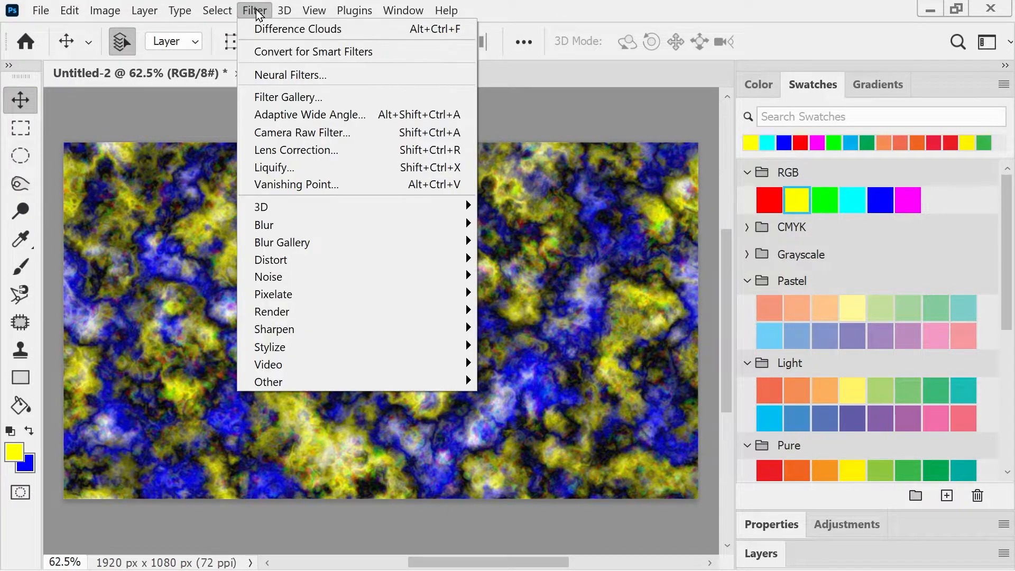
pyautogui.moveTo(289, 315)
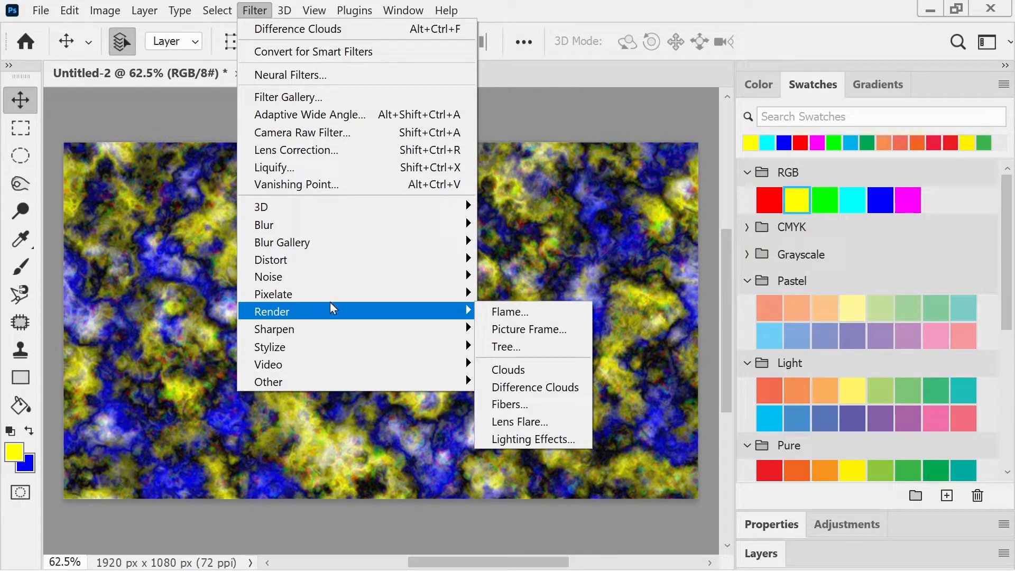
pyautogui.click(512, 369)
pyautogui.click(254, 11)
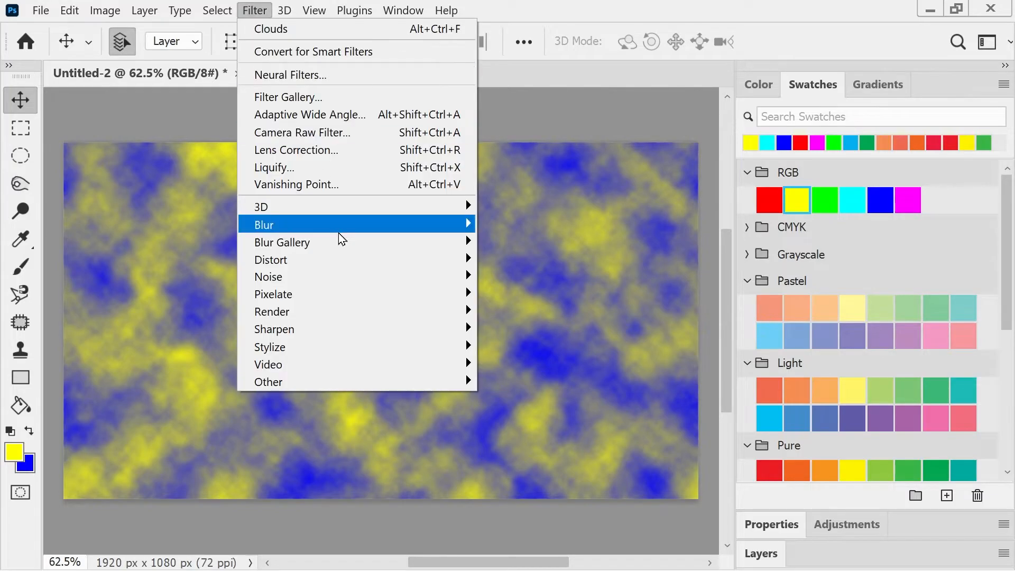
pyautogui.moveTo(356, 313)
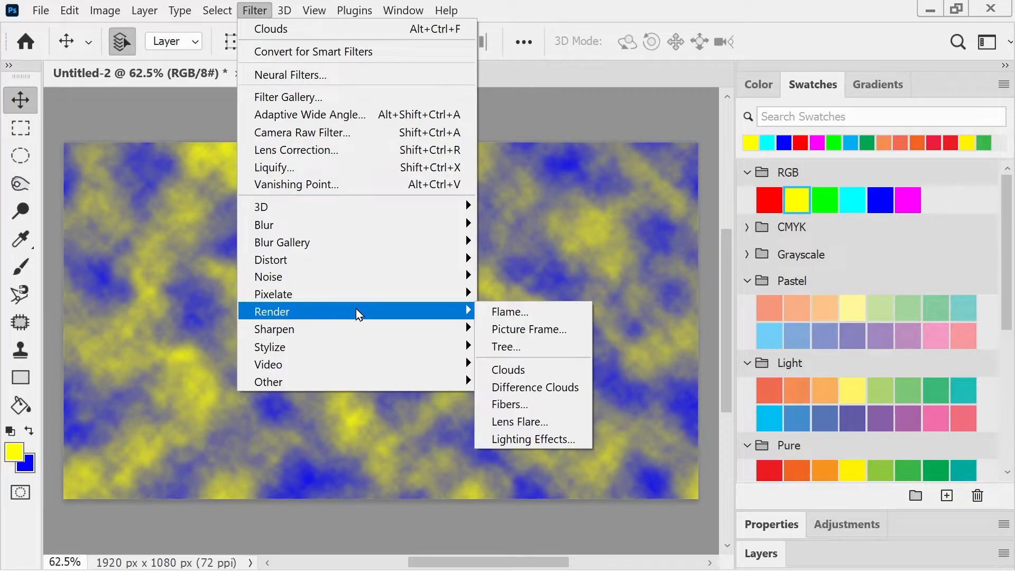
pyautogui.click(524, 369)
pyautogui.click(252, 10)
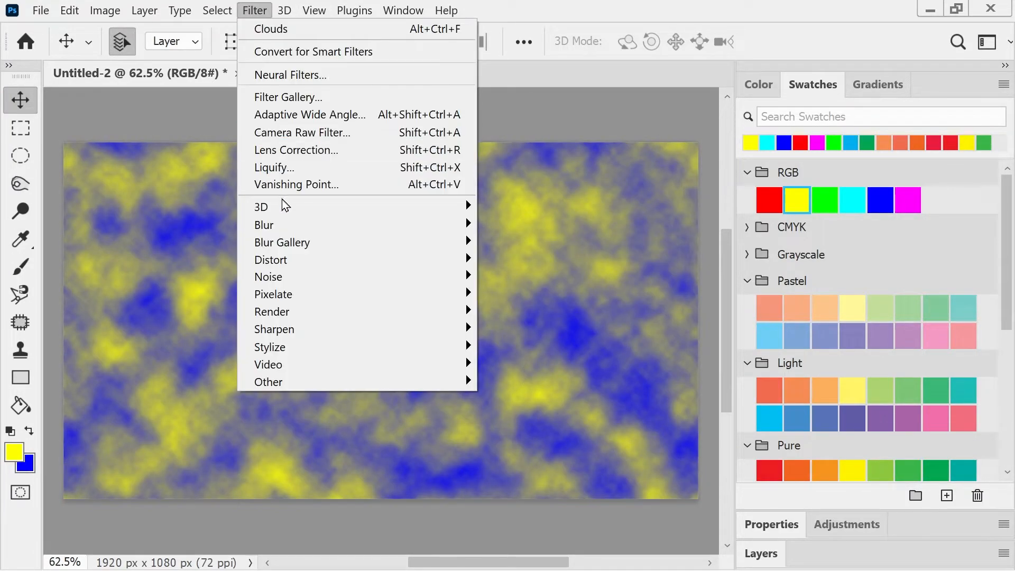
pyautogui.moveTo(319, 315)
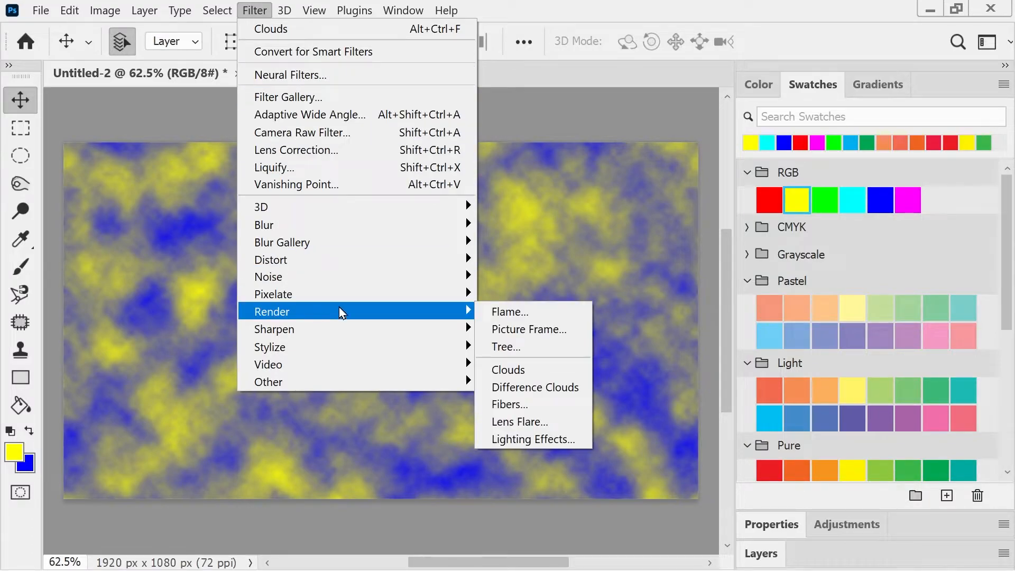
pyautogui.click(523, 386)
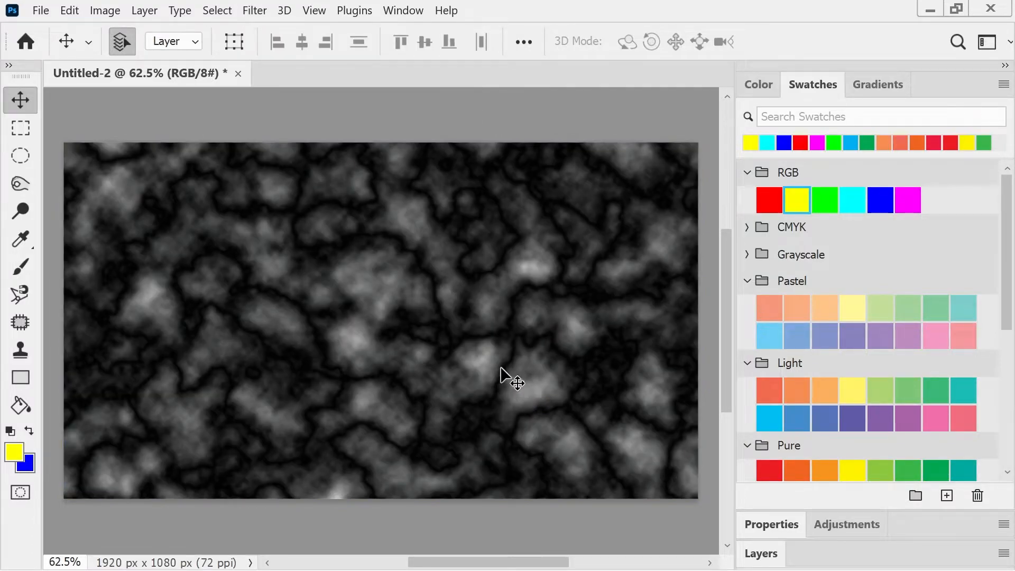
# Reapply Difference Clouds fifteen times over the dark grey pattern with yellow and blue as the working colors
pyautogui.click(254, 10)
pyautogui.click(255, 24)
pyautogui.hotkey('ctrl', 'alt', 'f')
pyautogui.hotkey('ctrl', 'alt', 'f')
pyautogui.hotkey('ctrl', 'alt', 'f')
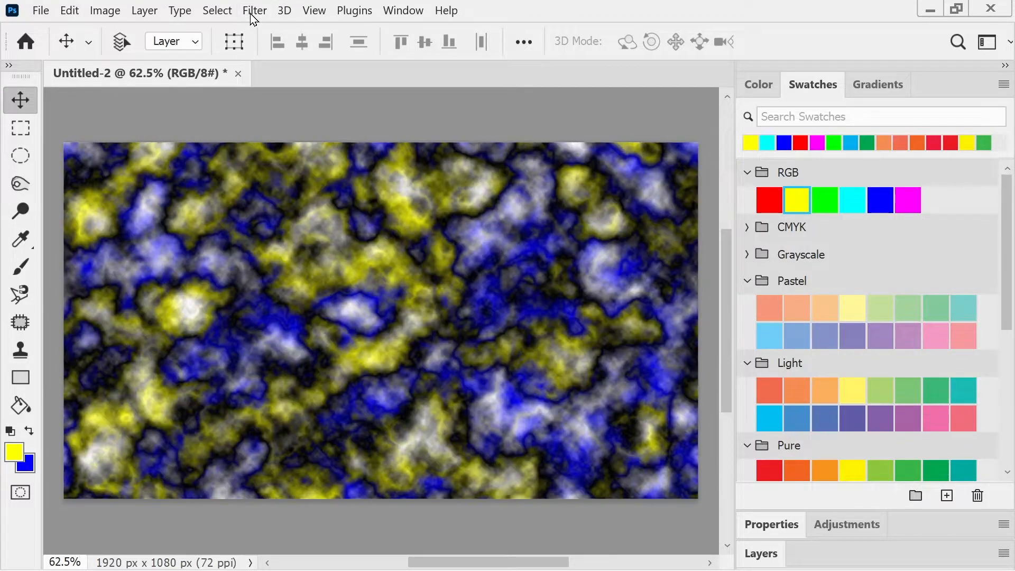
pyautogui.hotkey('ctrl', 'alt', 'f')
pyautogui.hotkey('ctrl', 'alt', 'f')
pyautogui.hotkey('ctrl', 'alt', 'f')
pyautogui.hotkey('ctrl', 'alt', 'f')
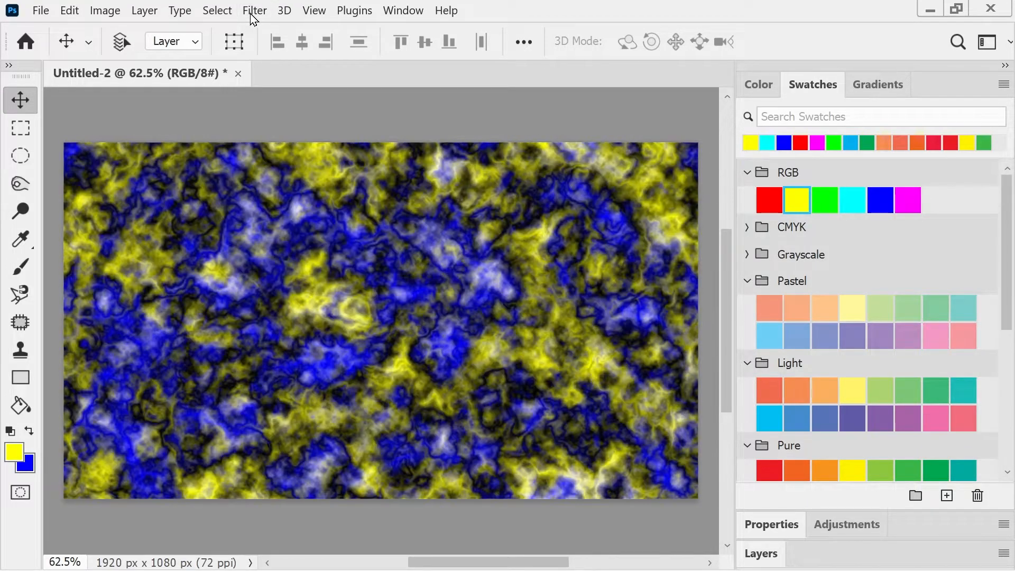
pyautogui.hotkey('ctrl', 'alt', 'f')
pyautogui.hotkey('ctrl', 'alt', 'f')
pyautogui.hotkey('ctrl', 'alt', 'f')
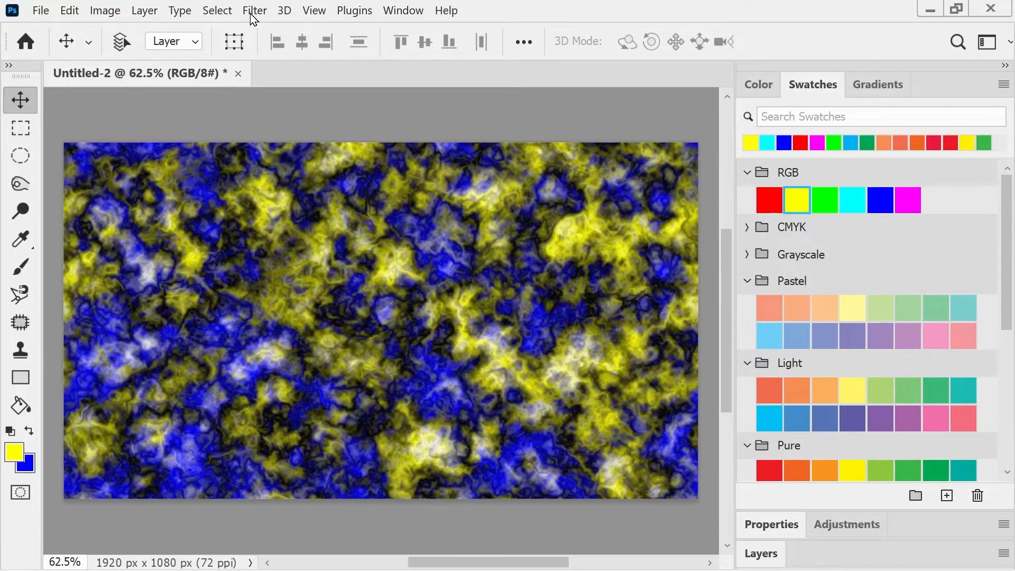
pyautogui.hotkey('ctrl', 'alt', 'f')
pyautogui.hotkey('ctrl', 'alt', 'f')
pyautogui.hotkey('ctrl', 'alt', 'f')
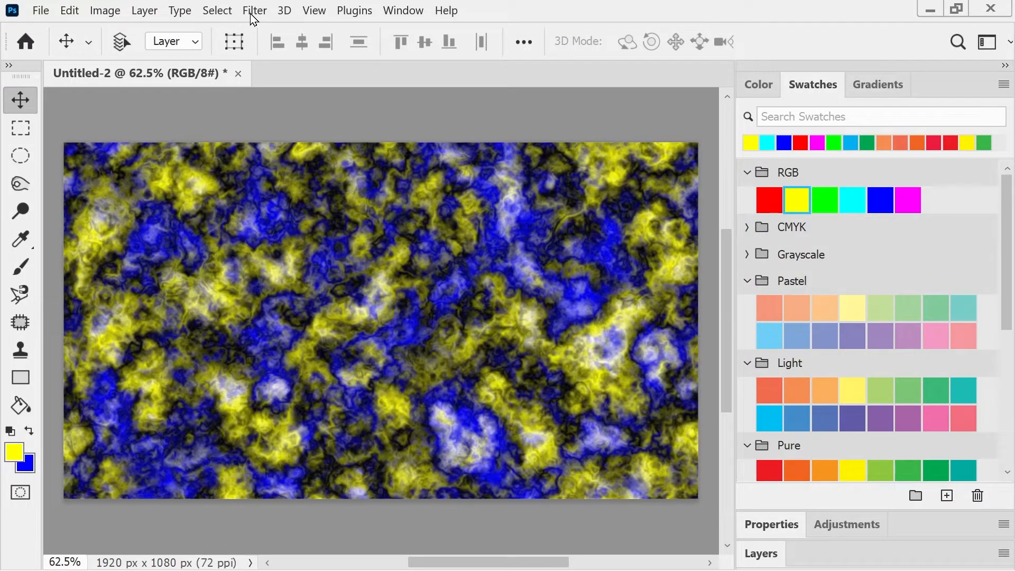
pyautogui.hotkey('ctrl', 'alt', 'f')
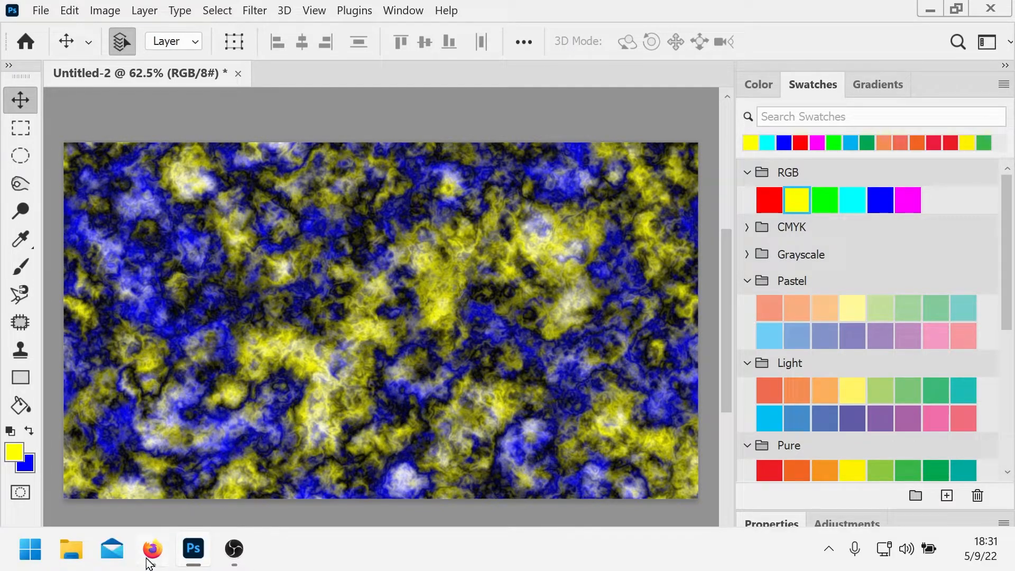
# Switch to Firefox and examine the complementary color pairs for the RGB, RYB and opponent process models on the Wikipedia page
pyautogui.click(149, 561)
pyautogui.scroll(-10, 614, 297)
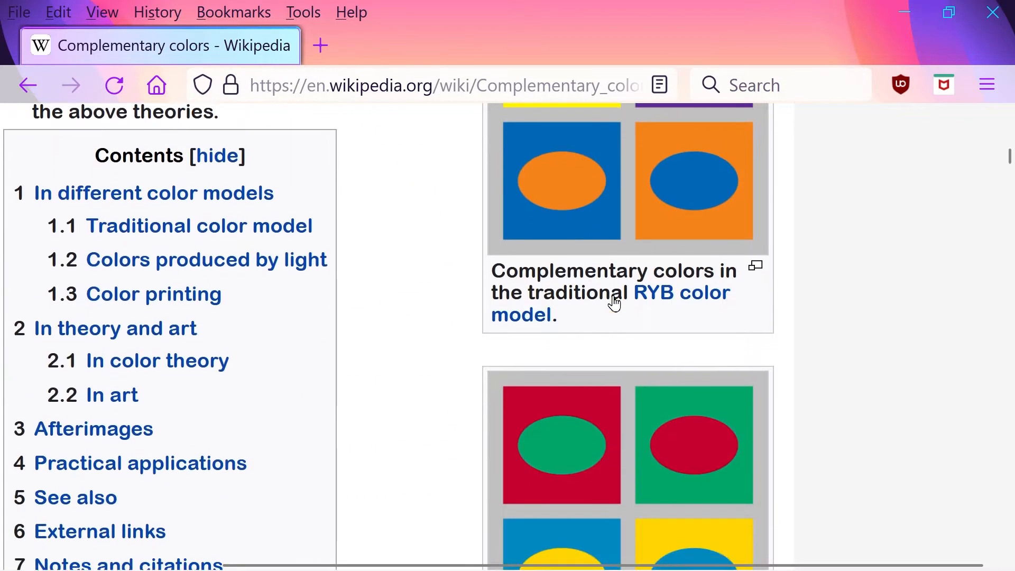
pyautogui.scroll(-8, 614, 296)
pyautogui.scroll(4, 614, 304)
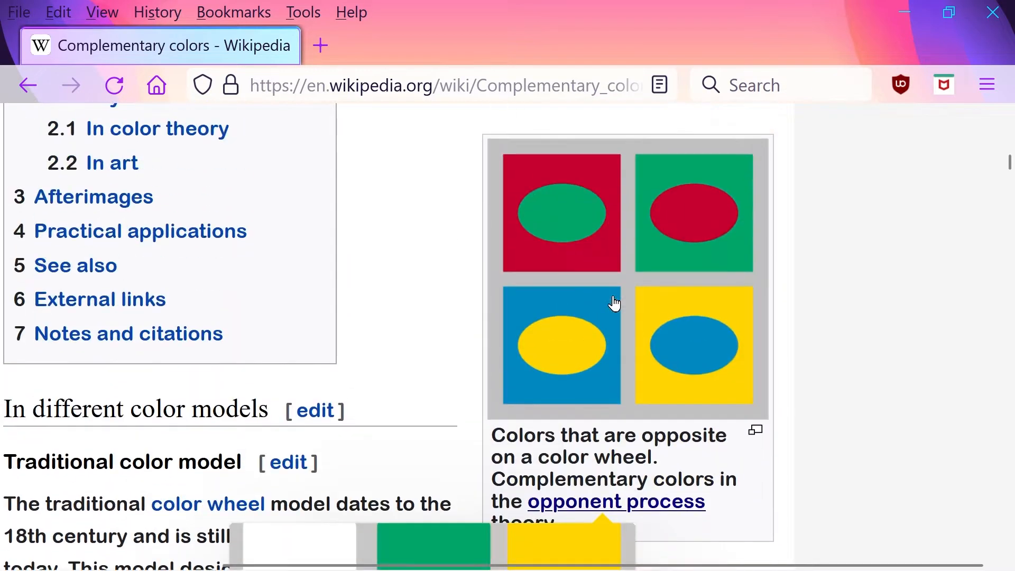
pyautogui.scroll(-12, 614, 304)
pyautogui.scroll(8, 616, 302)
pyautogui.scroll(6, 616, 303)
pyautogui.scroll(-2, 614, 303)
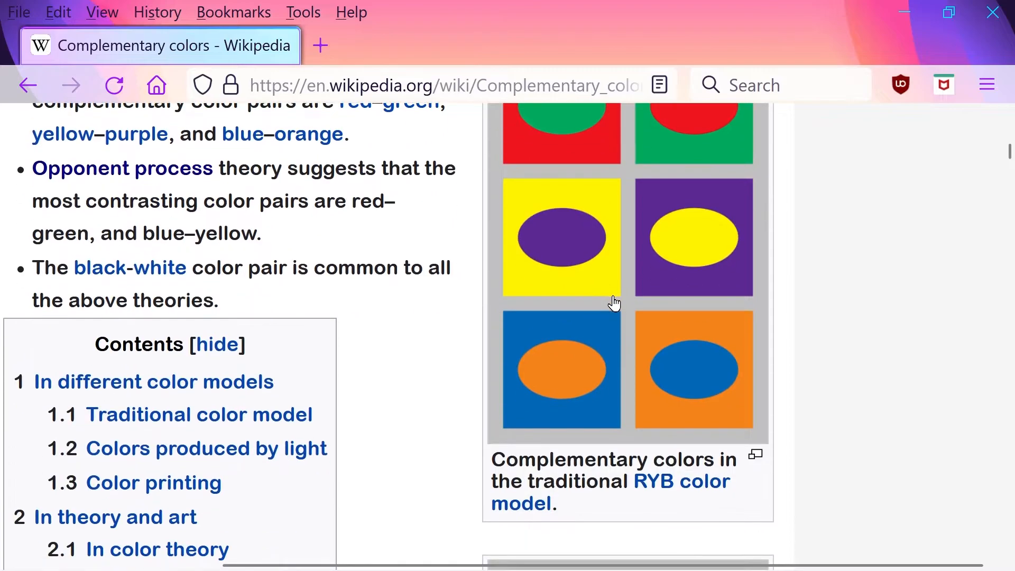
pyautogui.scroll(1, 614, 301)
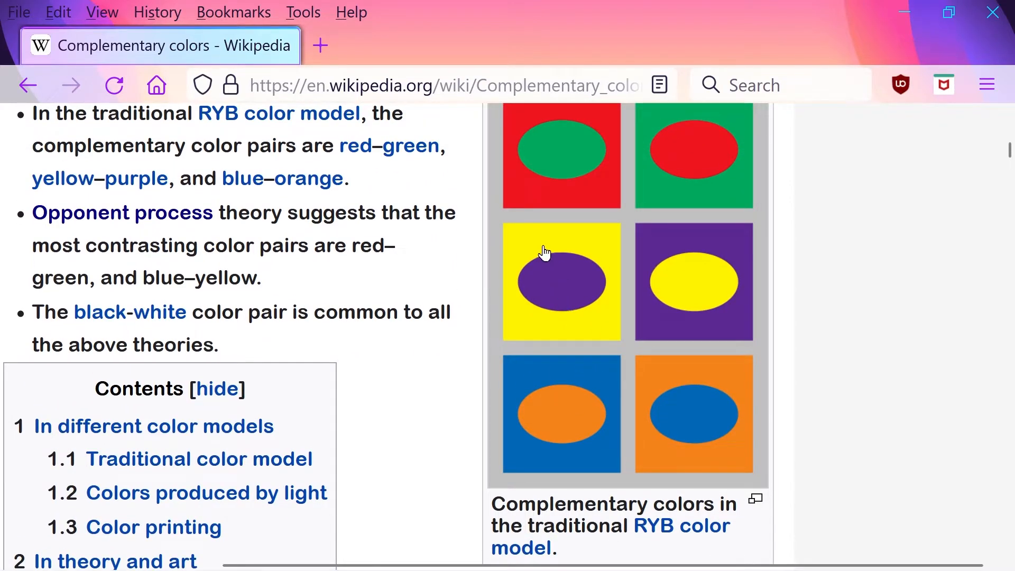
pyautogui.scroll(3, 645, 276)
pyautogui.scroll(4, 645, 276)
pyautogui.scroll(-2, 646, 277)
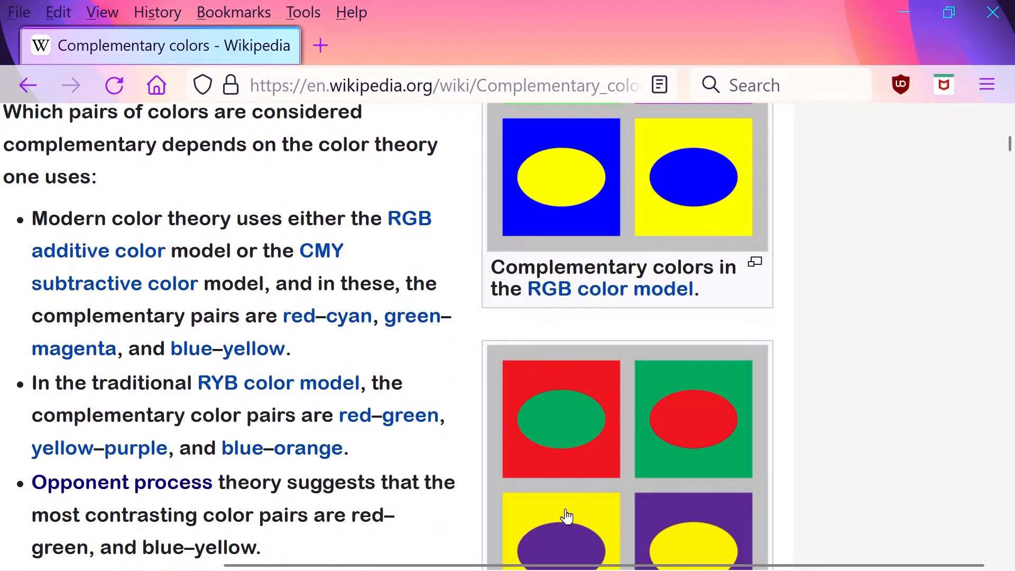
pyautogui.scroll(-5, 669, 249)
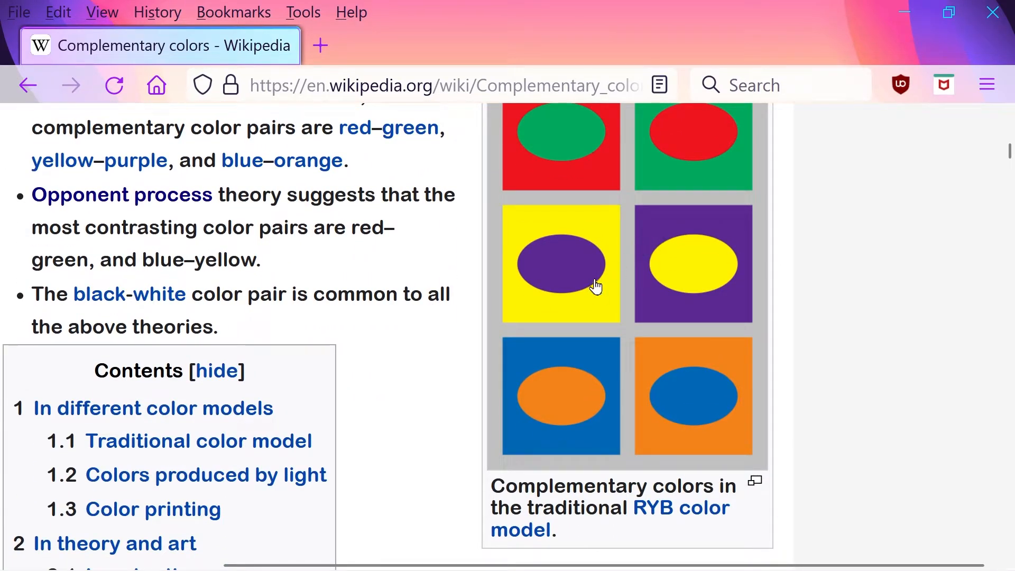
pyautogui.click(902, 12)
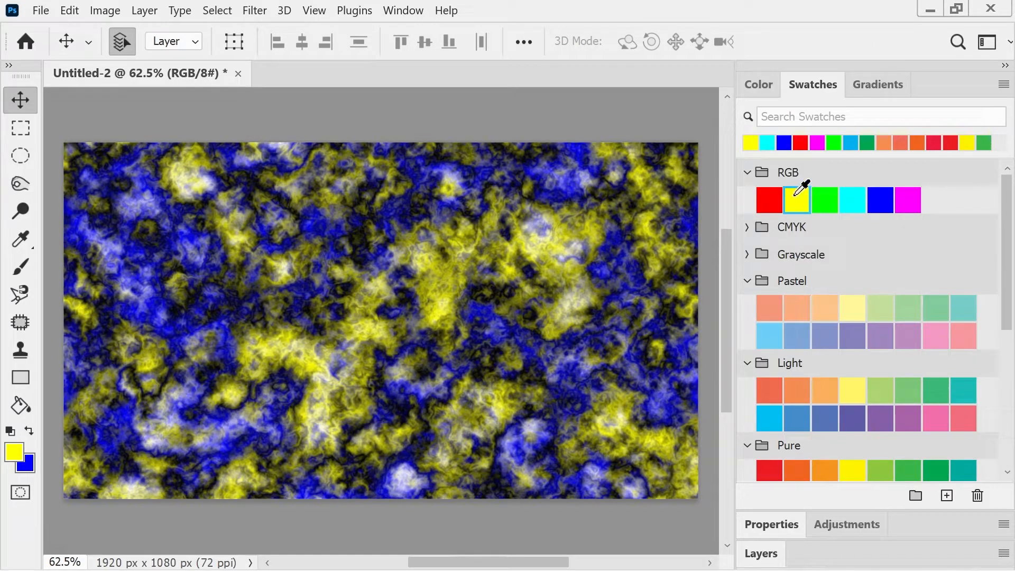
# Expand the CMYK swatch group, and set the foreground to RGB yellow and the background to purple from the Light swatches
pyautogui.click(751, 223)
pyautogui.click(747, 226)
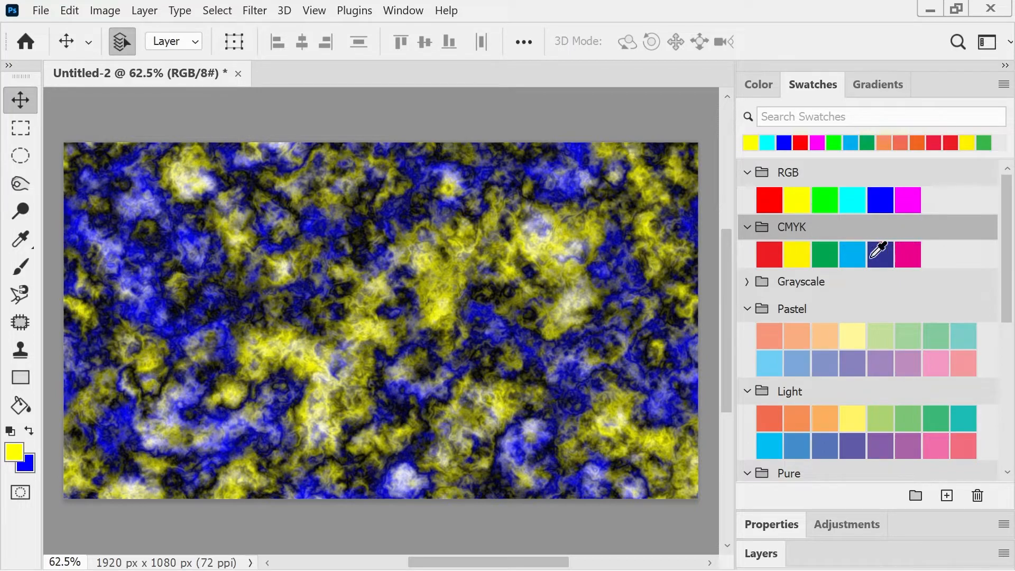
pyautogui.click(741, 280)
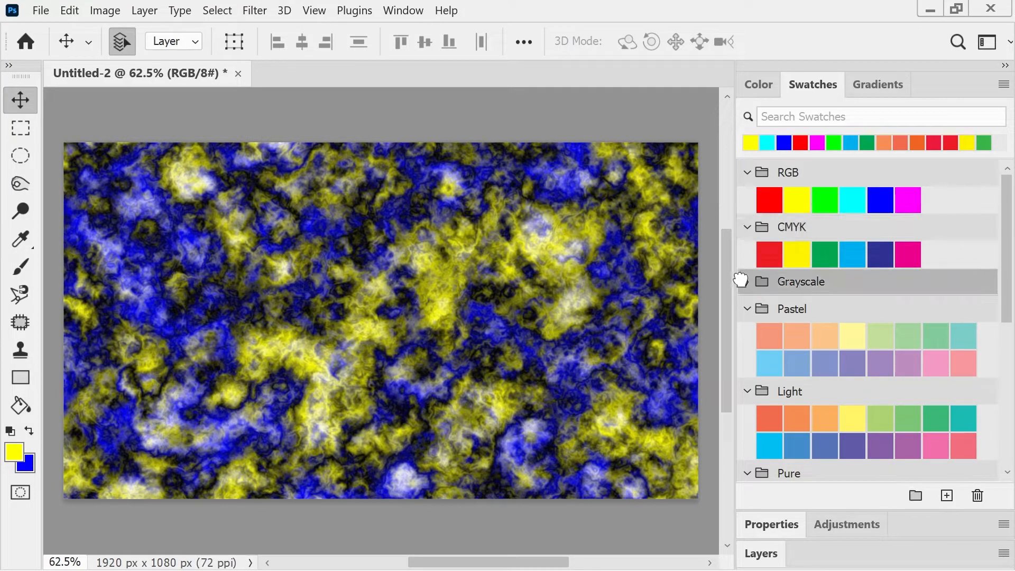
pyautogui.click(793, 200)
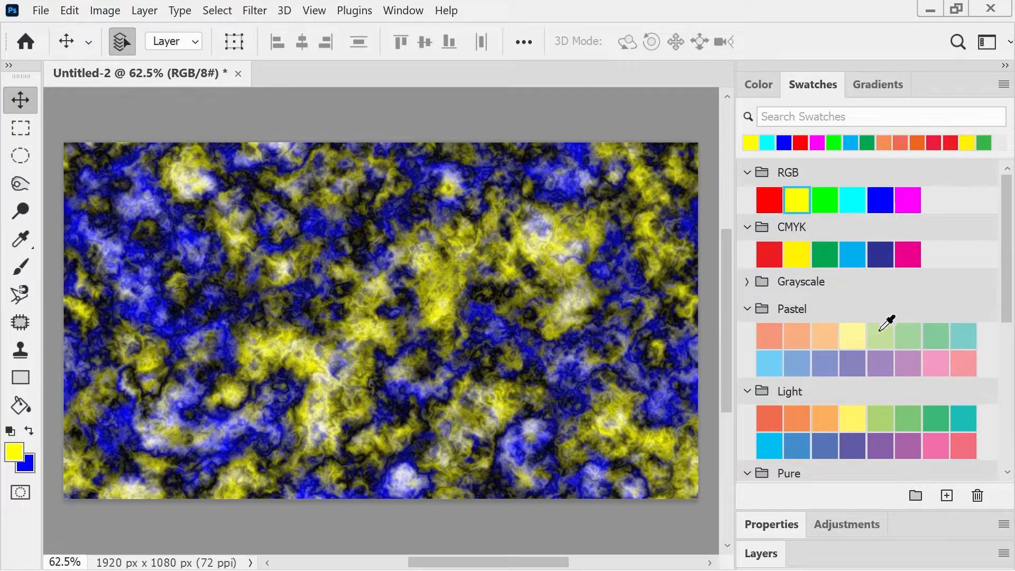
pyautogui.press('x')
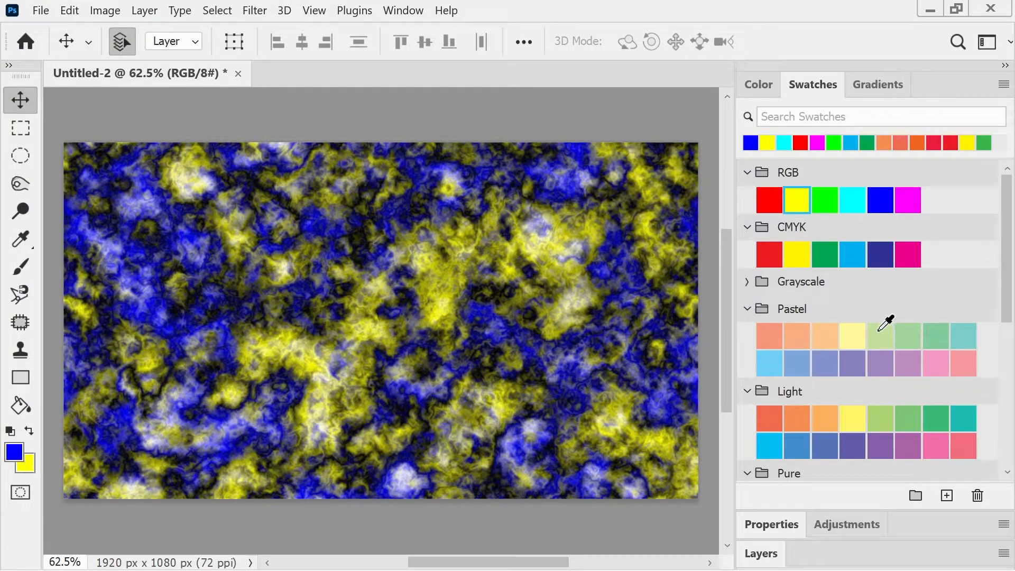
pyautogui.click(908, 447)
pyautogui.press('x')
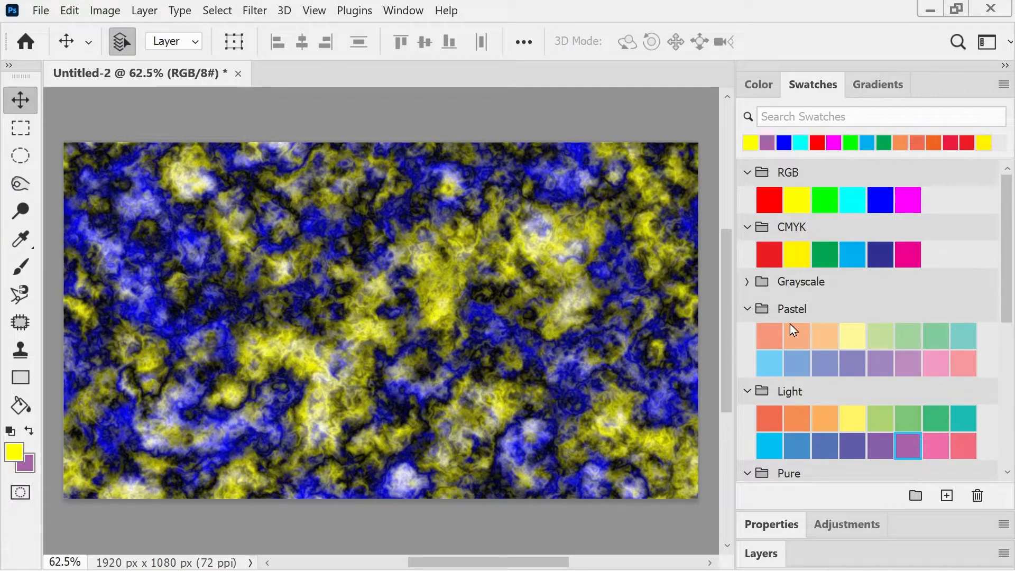
# Render standard Clouds in yellow and purple, and reapply the filter four times for new variations
pyautogui.click(257, 11)
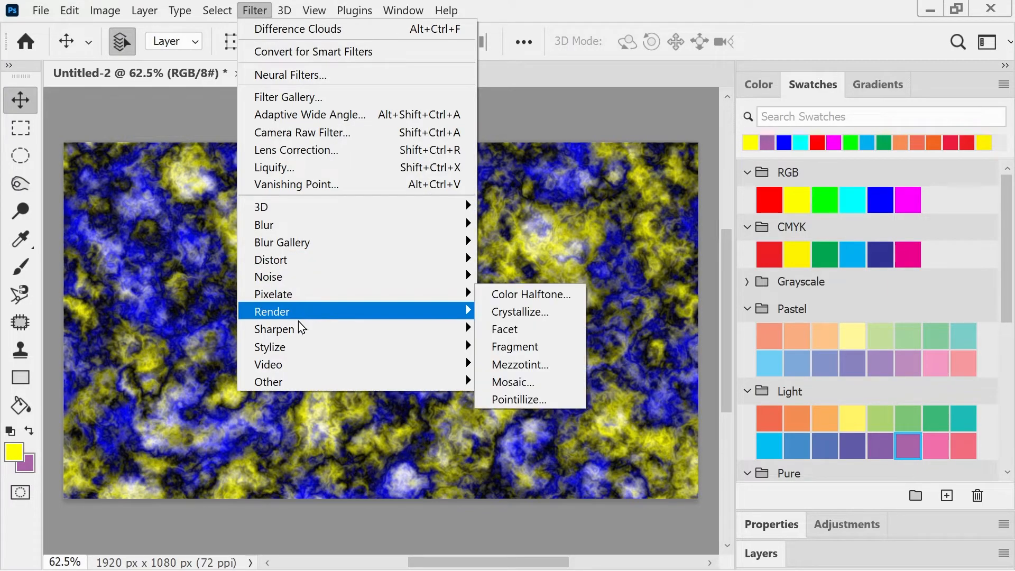
pyautogui.moveTo(299, 316)
pyautogui.click(503, 374)
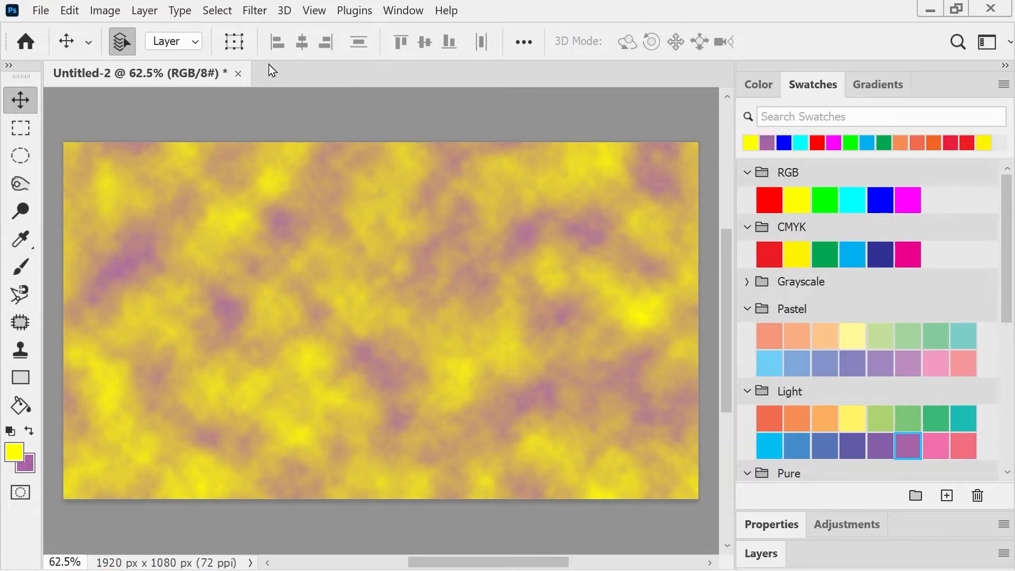
pyautogui.hotkey('ctrl', 'alt', 'f')
pyautogui.hotkey('ctrl', 'alt', 'f')
pyautogui.hotkey('ctrl', 'alt', 'f')
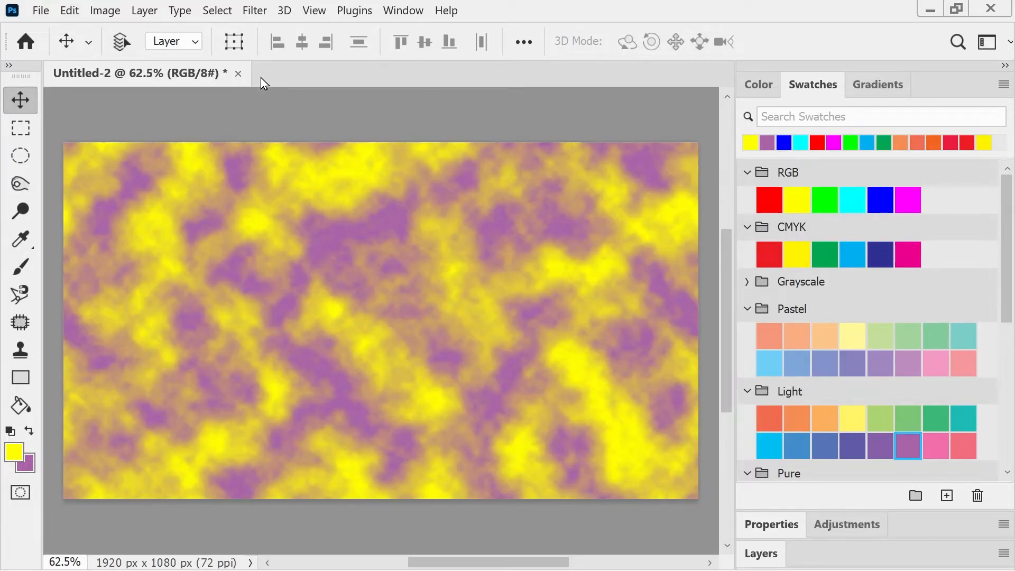
pyautogui.hotkey('ctrl', 'alt', 'f')
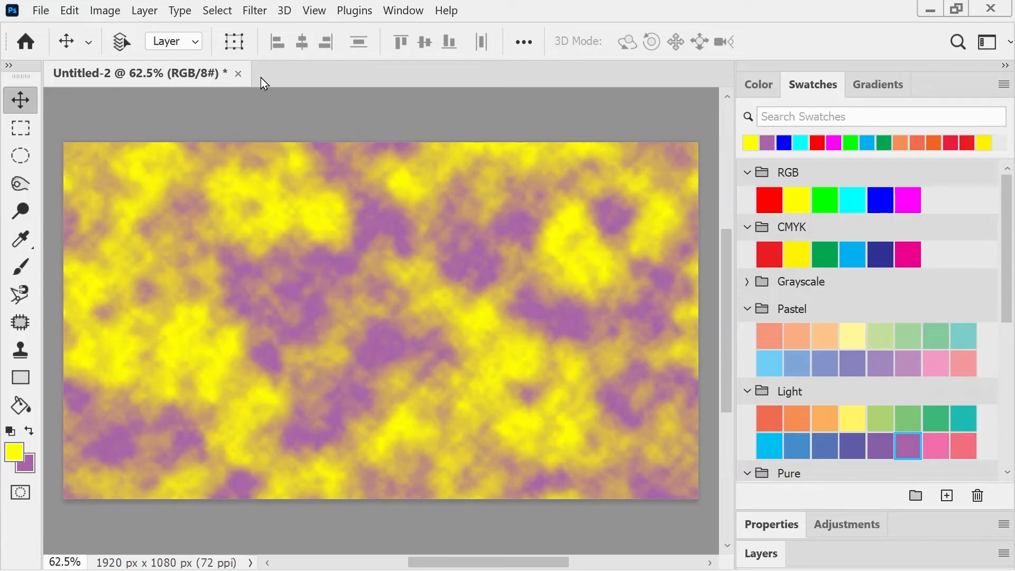
# Apply Difference Clouds twice over the yellow and purple clouds
pyautogui.click(253, 11)
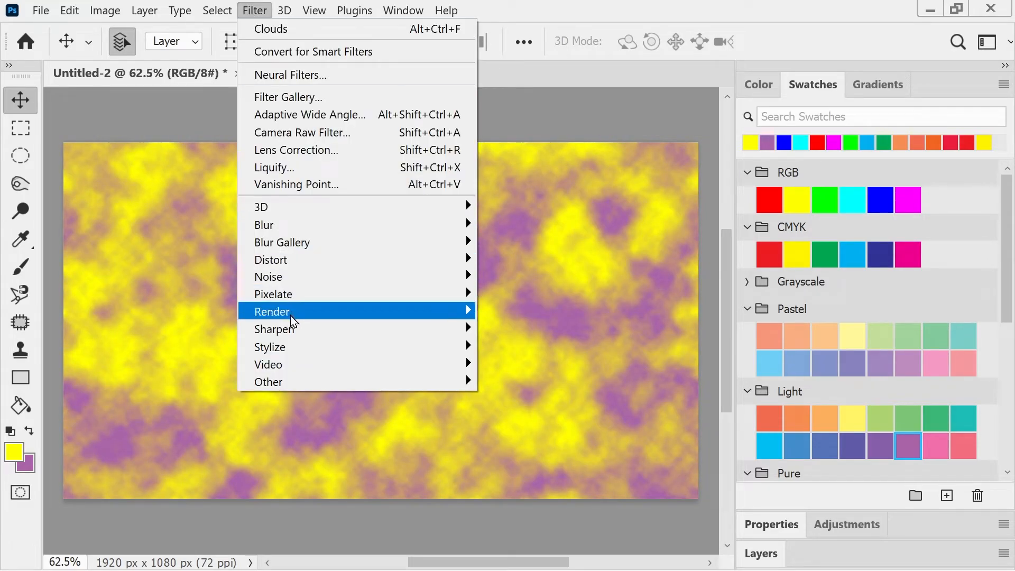
pyautogui.moveTo(294, 313)
pyautogui.click(517, 390)
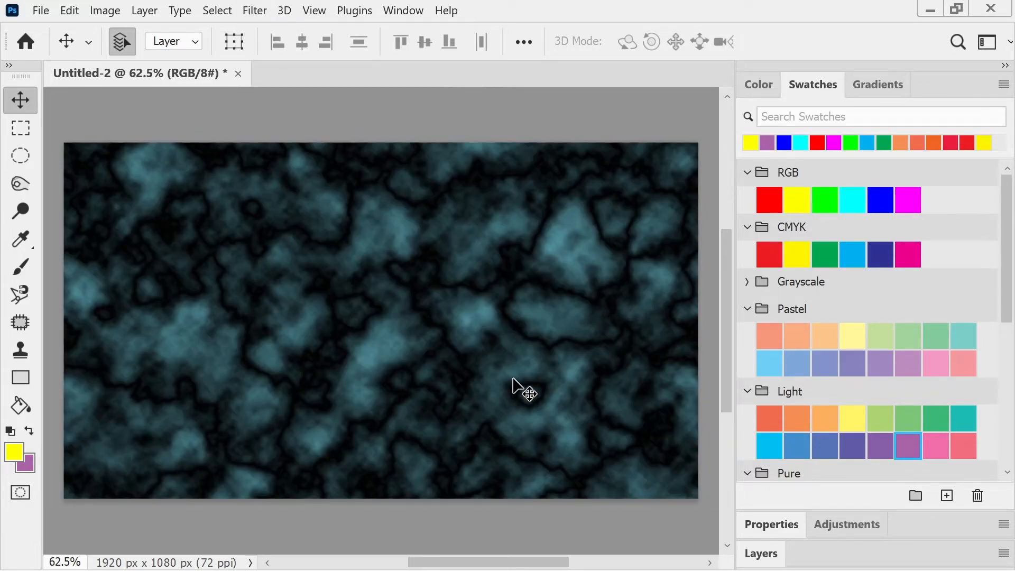
pyautogui.click(254, 10)
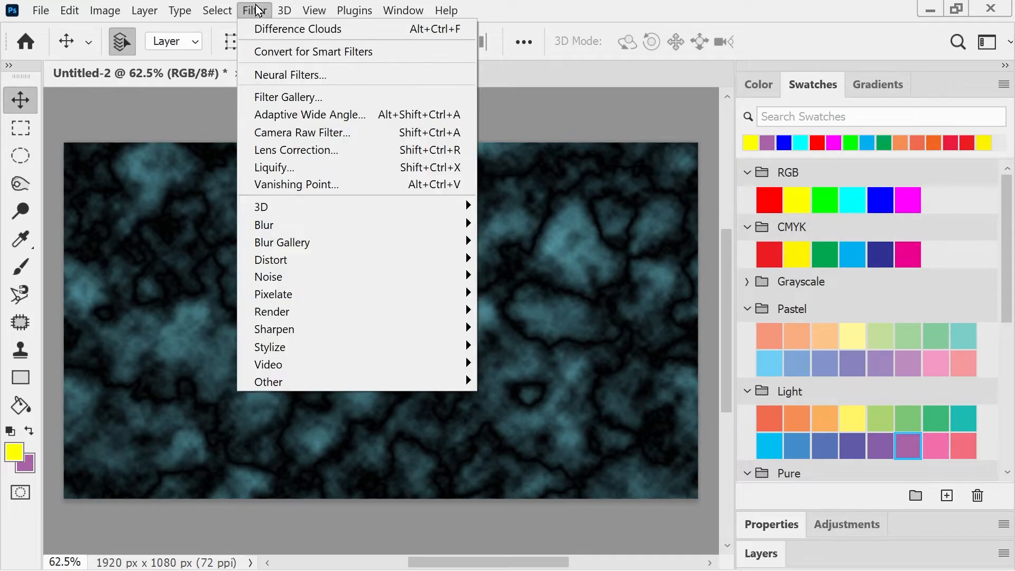
pyautogui.click(265, 29)
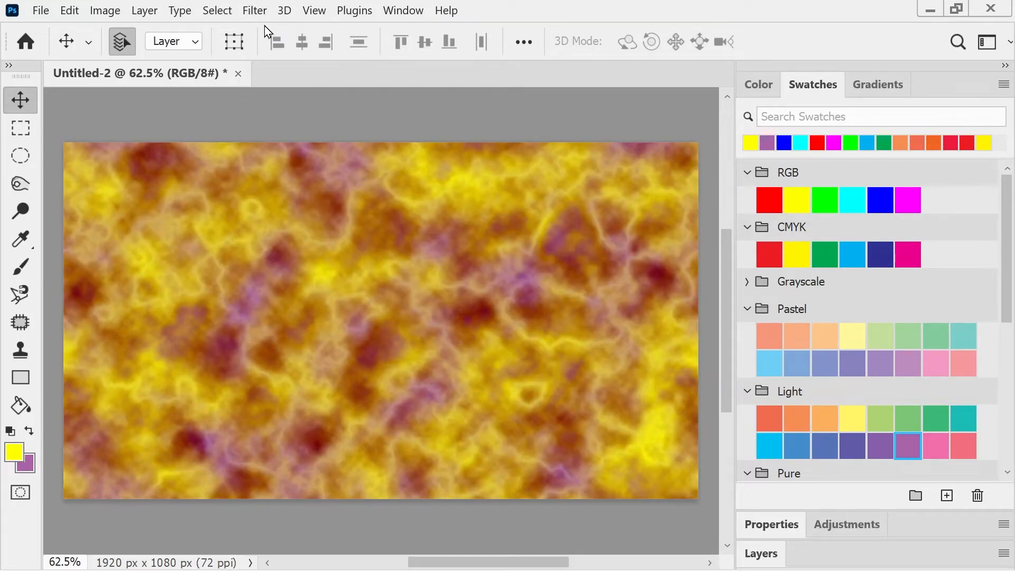
# Reapply Difference Clouds about twelve more times over the yellow and purple clouds to build up the texture
pyautogui.hotkey('ctrl', 'alt', 'f')
pyautogui.hotkey('ctrl', 'alt', 'f')
pyautogui.hotkey('ctrl', 'alt', 'f')
pyautogui.hotkey('ctrl', 'alt', 'f')
pyautogui.hotkey('ctrl', 'alt', 'f')
pyautogui.hotkey('ctrl', 'alt', 'f')
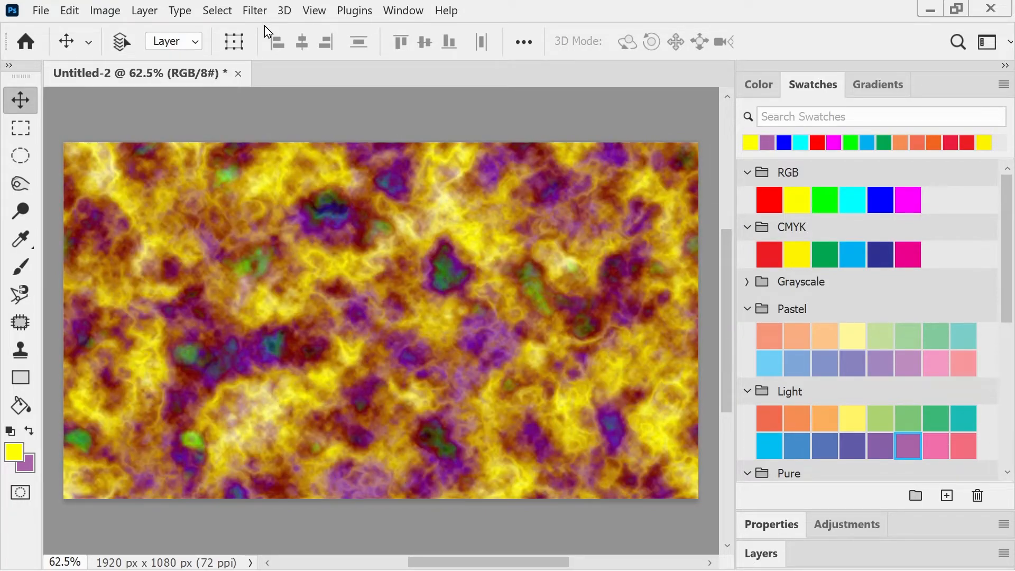
pyautogui.hotkey('ctrl', 'alt', 'f')
pyautogui.hotkey('ctrl', 'alt', 'f')
pyautogui.hotkey('ctrl', 'alt', 'f')
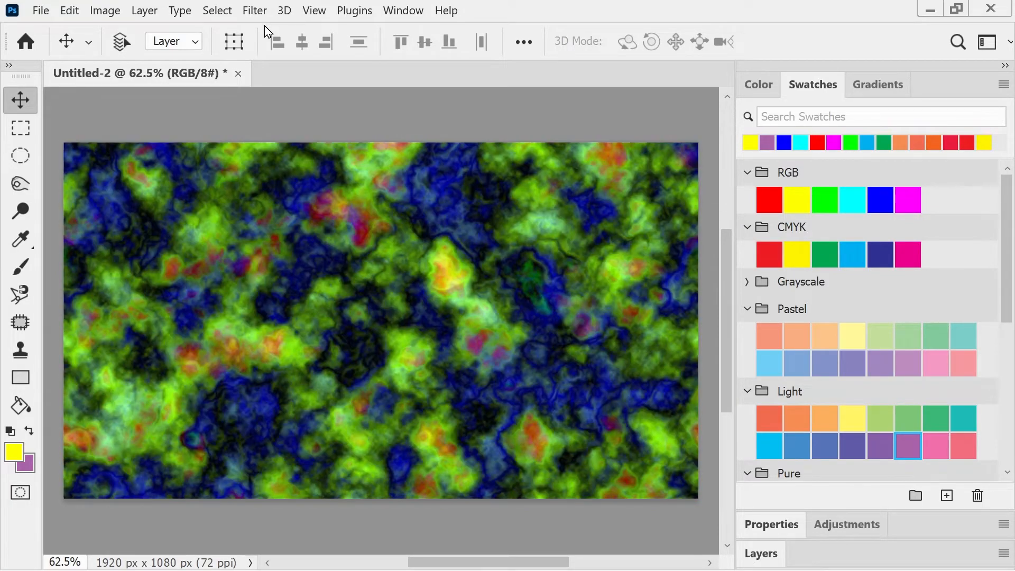
pyautogui.hotkey('ctrl', 'alt', 'f')
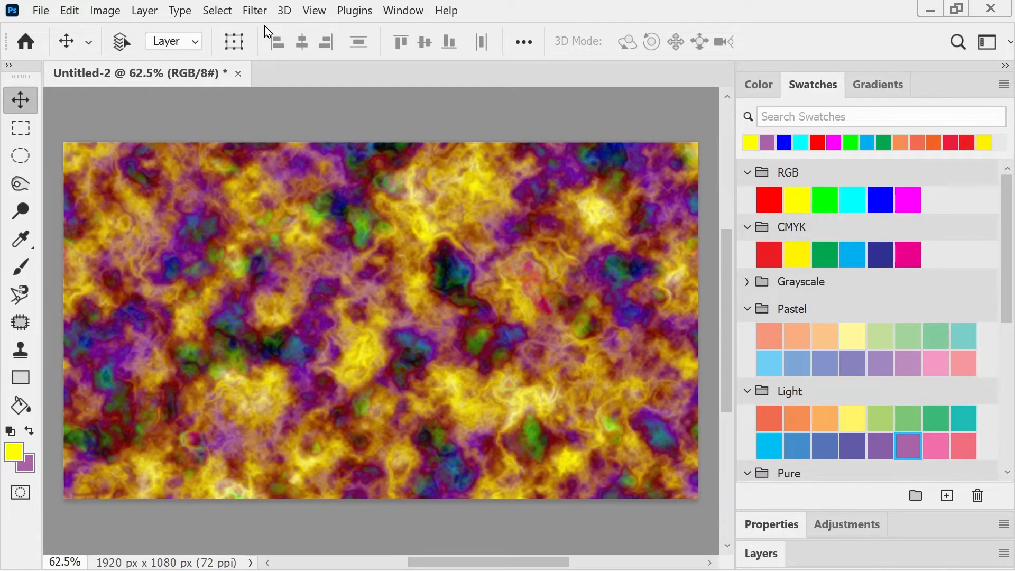
pyautogui.hotkey('ctrl', 'alt', 'f')
pyautogui.hotkey('ctrl', 'alt', 'f')
# Render standard Clouds in yellow and purple three times, making the last one the high-contrast variation
pyautogui.click(264, 14)
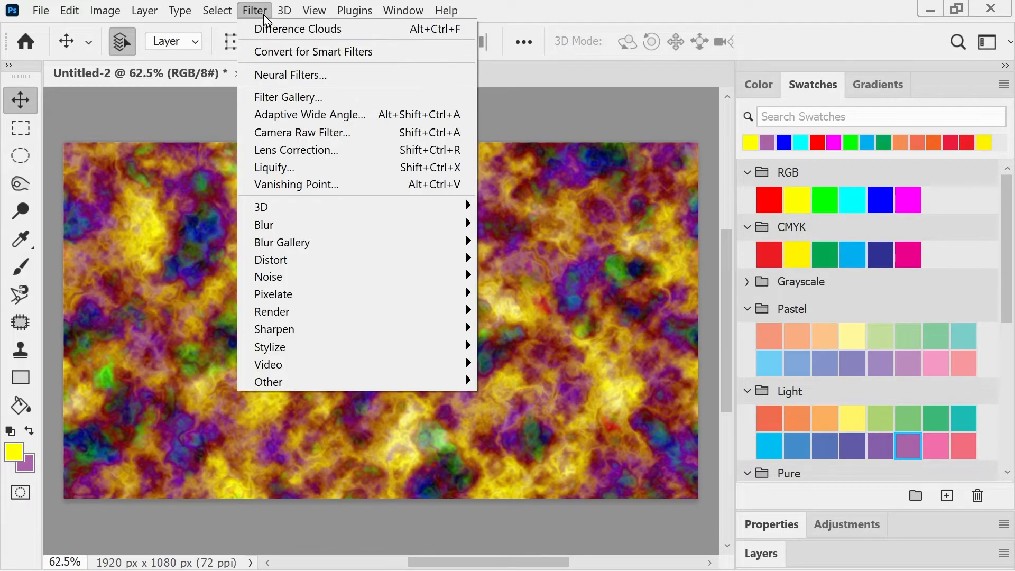
pyautogui.moveTo(365, 311)
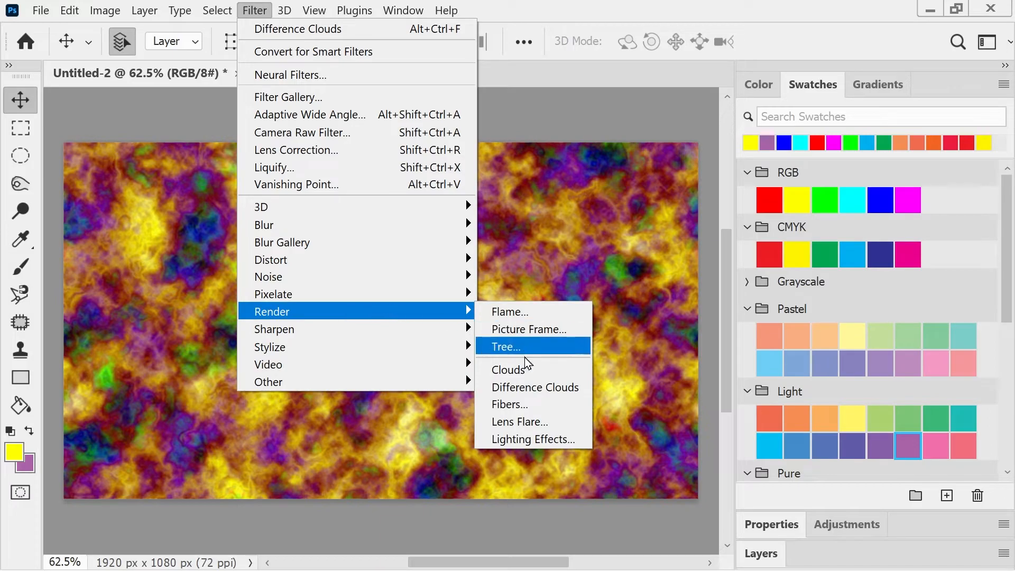
pyautogui.click(520, 371)
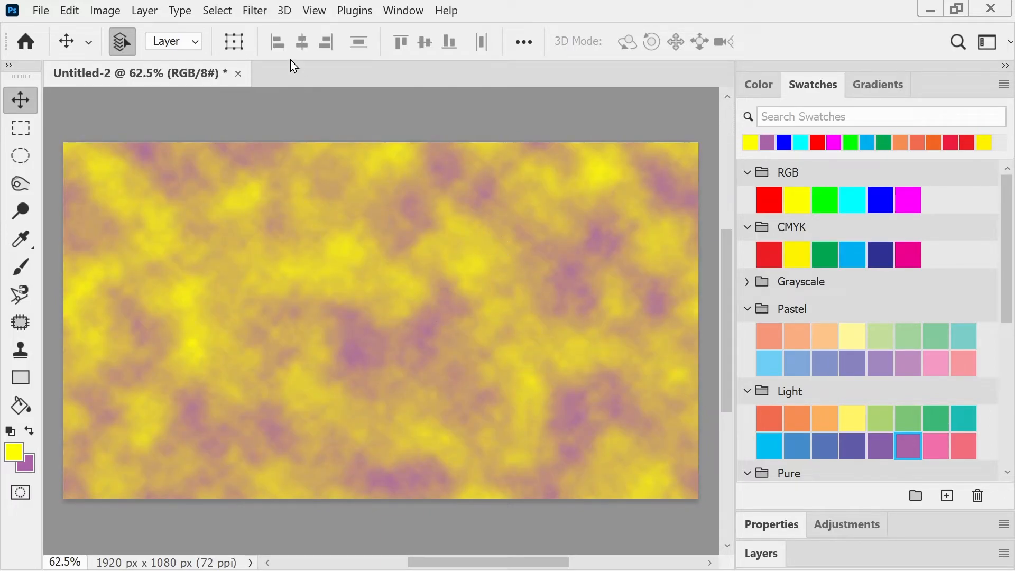
pyautogui.click(253, 11)
pyautogui.moveTo(356, 319)
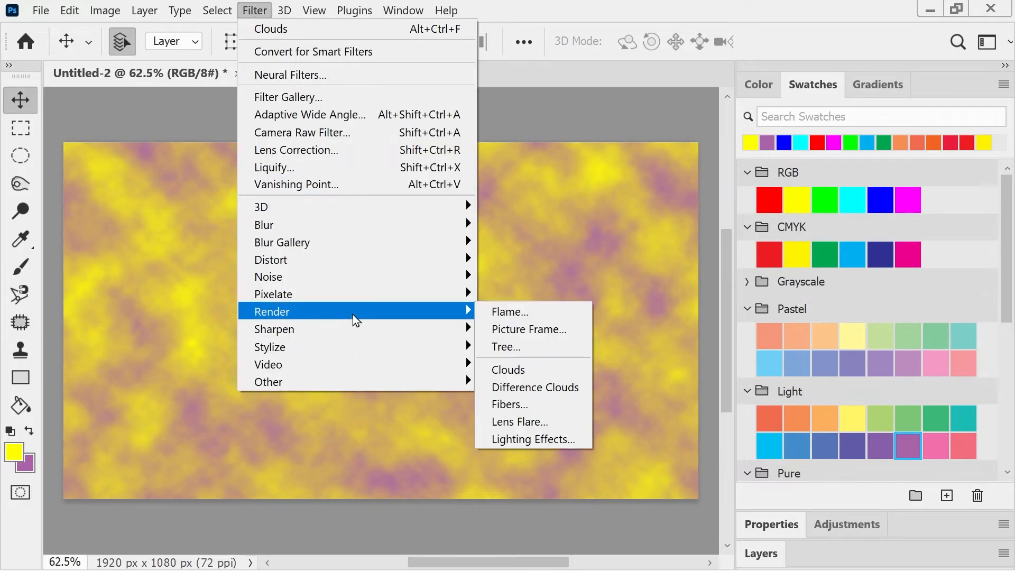
pyautogui.click(511, 368)
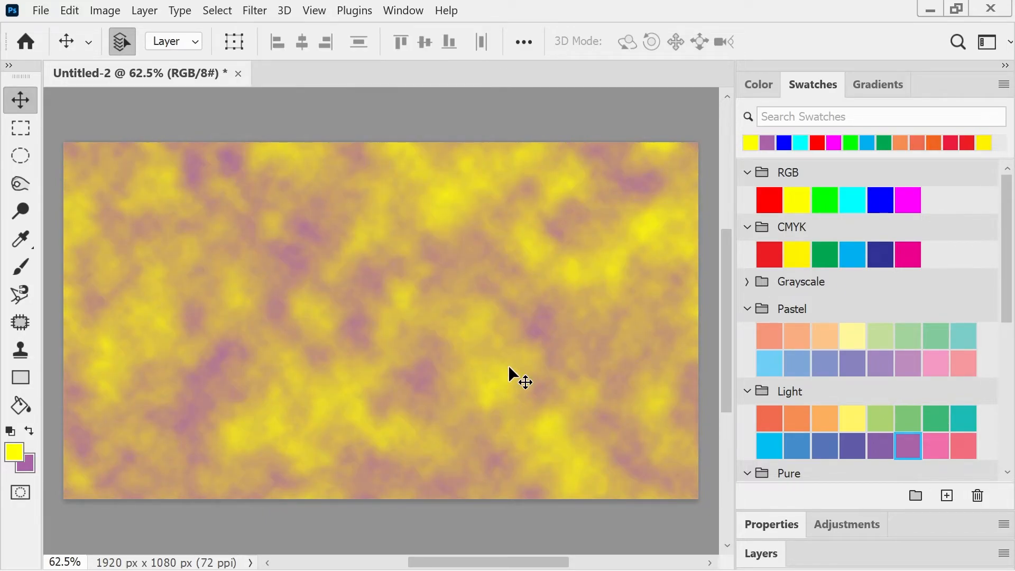
pyautogui.hotkey('ctrl', 'alt', 'f')
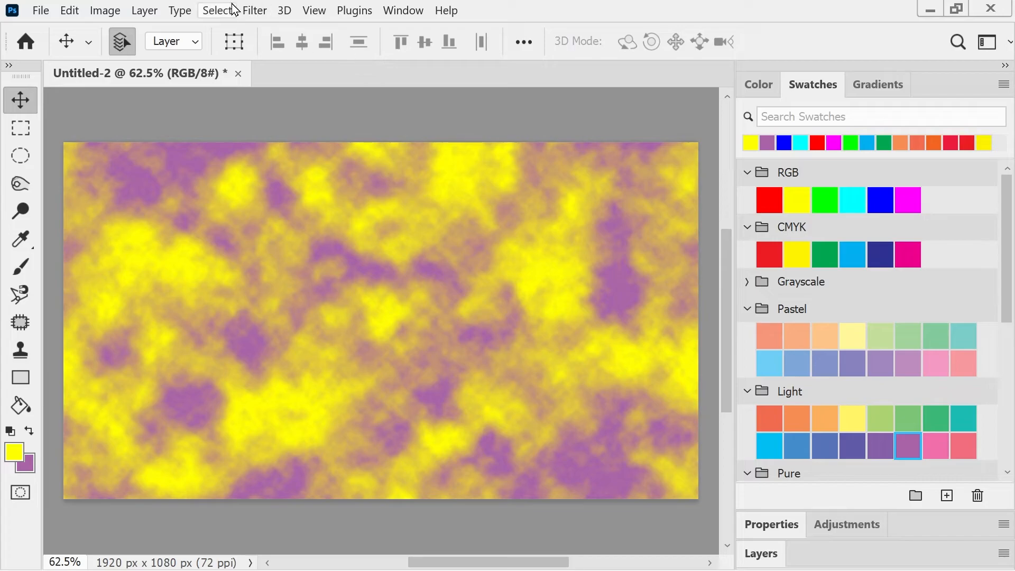
# Apply Difference Clouds over the high-contrast yellow and purple clouds and reapply it about 28 times
pyautogui.click(255, 10)
pyautogui.moveTo(305, 324)
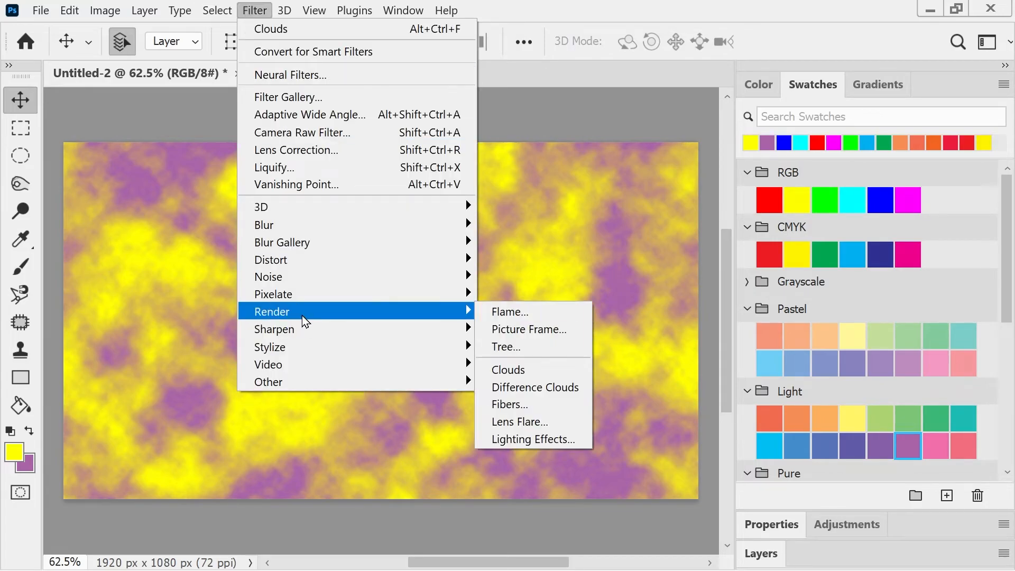
pyautogui.click(519, 385)
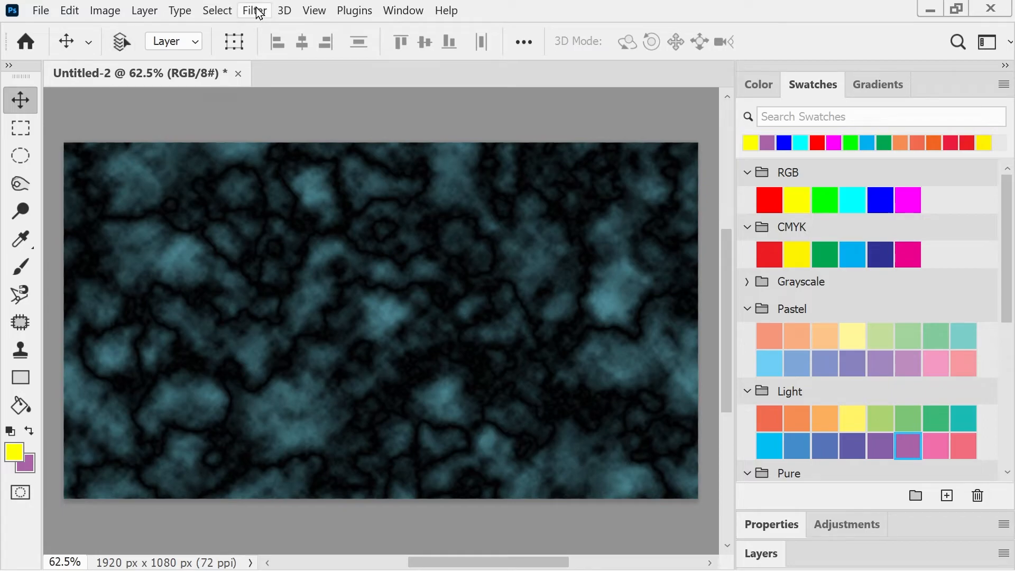
pyautogui.hotkey('ctrl', 'alt', 'f')
pyautogui.hotkey('ctrl', 'alt', 'f')
pyautogui.hotkey('ctrl', 'alt', 'f')
pyautogui.hotkey('ctrl', 'alt', 'f')
pyautogui.hotkey('ctrl', 'alt', 'f')
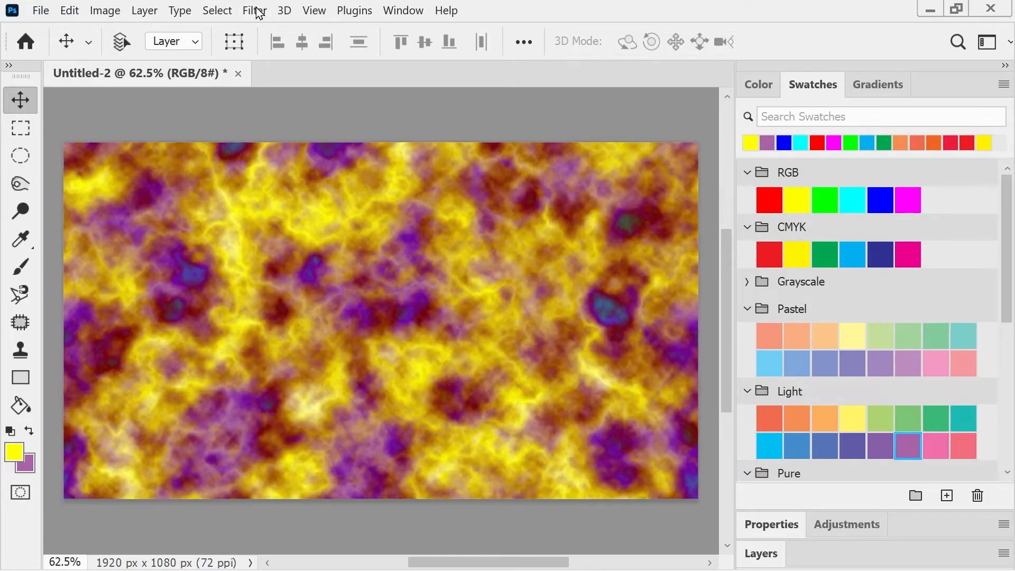
pyautogui.hotkey('ctrl', 'alt', 'f')
pyautogui.hotkey('ctrl', 'alt', 'f')
pyautogui.hotkey('ctrl', 'alt', 'f')
pyautogui.hotkey('ctrl', 'alt', 'f')
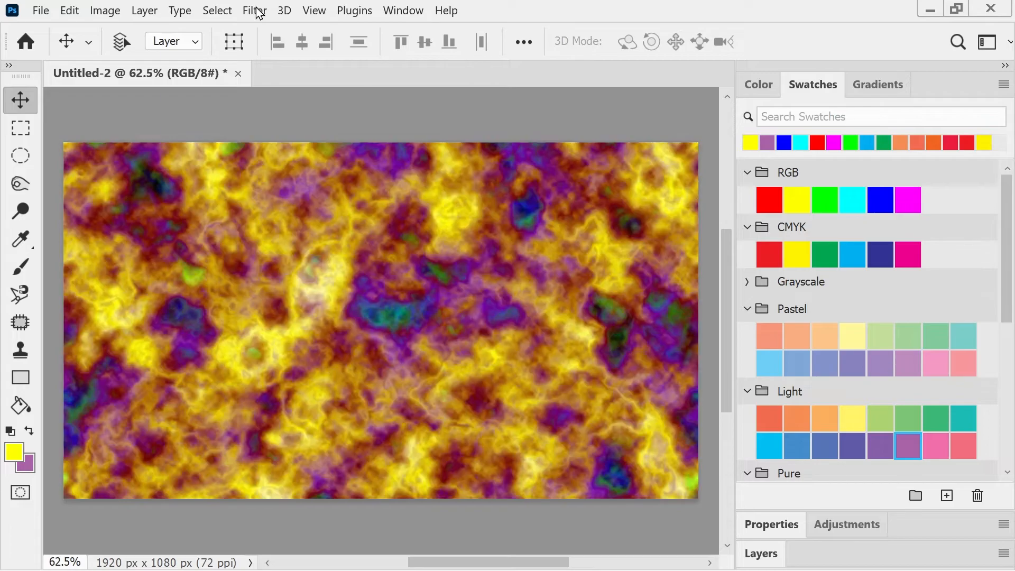
pyautogui.hotkey('ctrl', 'alt', 'f')
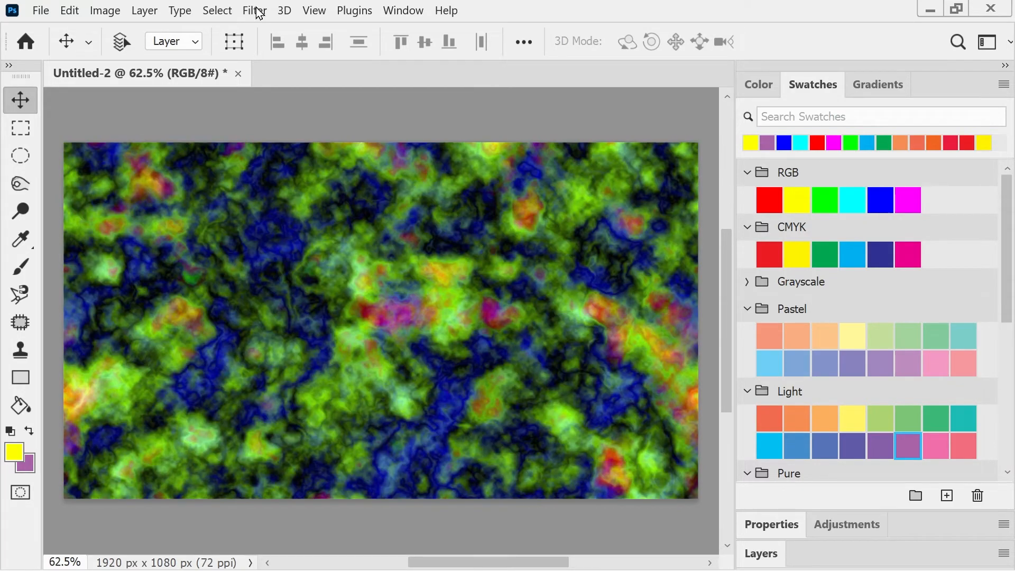
pyautogui.hotkey('ctrl', 'alt', 'f')
pyautogui.hotkey('ctrl', 'alt', 'f')
pyautogui.hotkey('ctrl', 'alt', 'f')
pyautogui.hotkey('ctrl', 'alt', 'f')
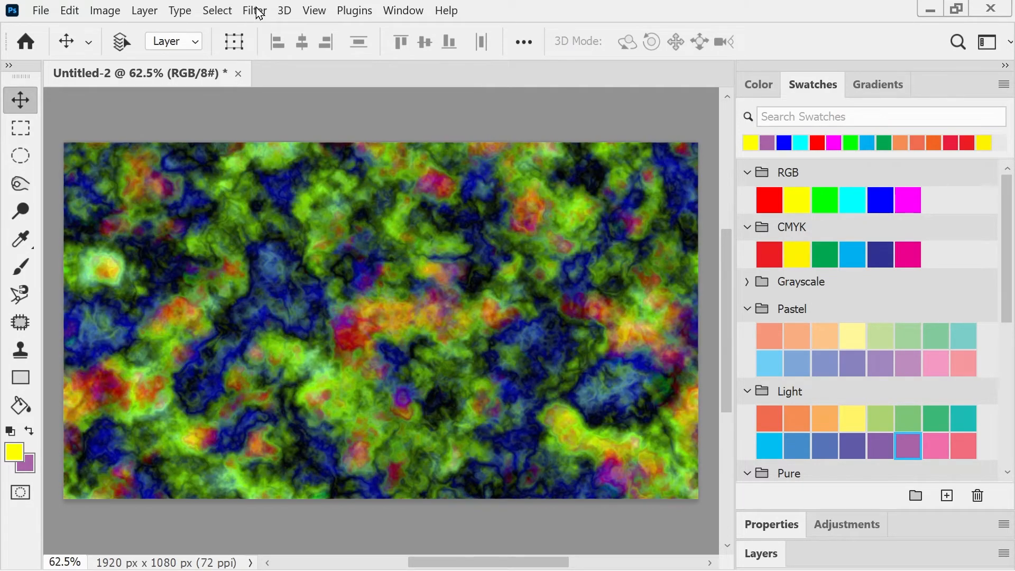
pyautogui.hotkey('ctrl', 'alt', 'f')
pyautogui.hotkey('ctrl', 'alt', 'f')
pyautogui.hotkey('ctrl', 'alt', 'f')
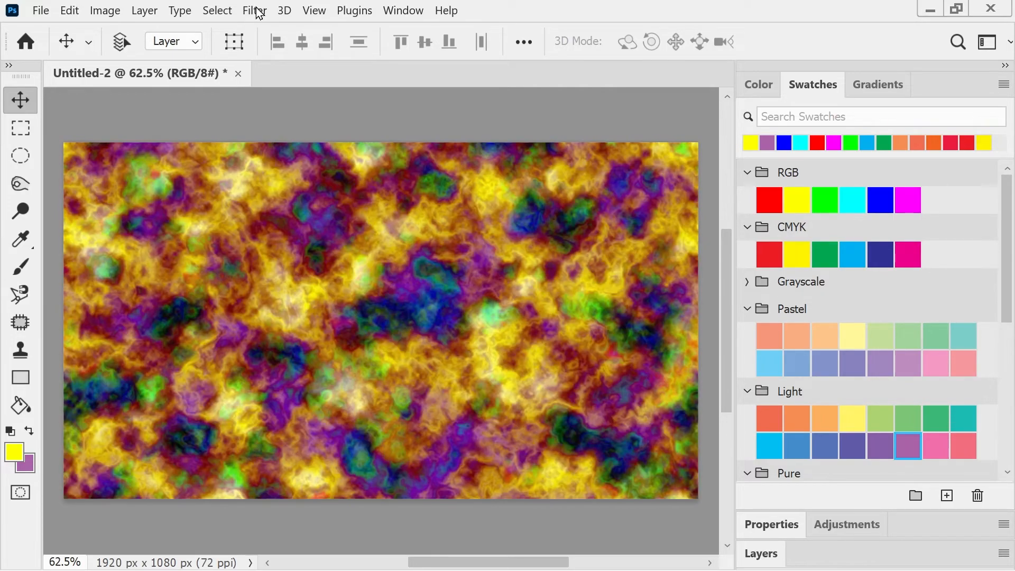
pyautogui.hotkey('ctrl', 'alt', 'f')
pyautogui.hotkey('ctrl', 'alt', 'f')
pyautogui.hotkey('ctrl', 'alt', 'f')
pyautogui.hotkey('ctrl', 'alt', 'f')
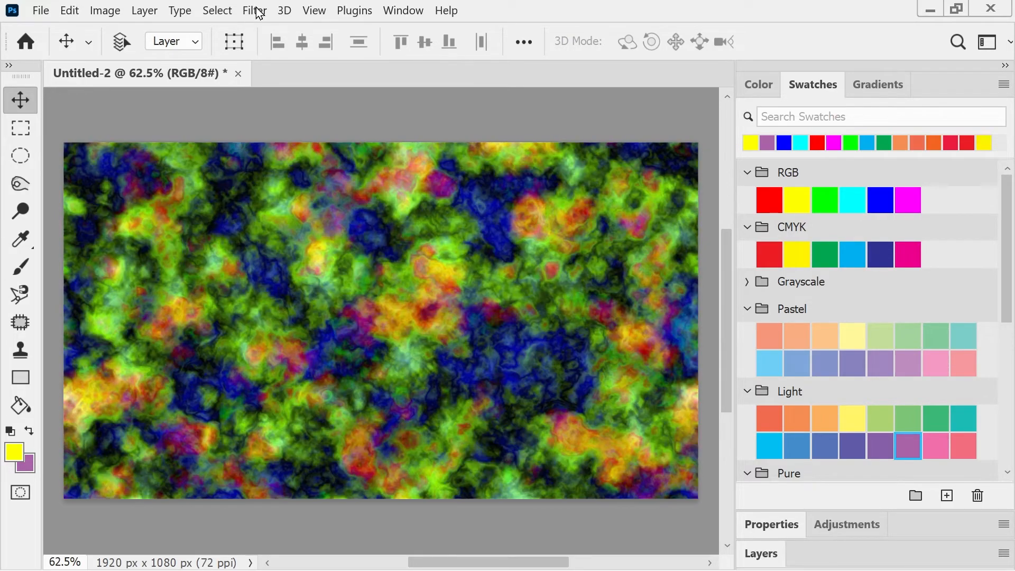
pyautogui.hotkey('ctrl', 'alt', 'f')
pyautogui.hotkey('ctrl', 'alt', 'f')
pyautogui.hotkey('ctrl', 'alt', 'f')
pyautogui.hotkey('ctrl', 'alt', 'f')
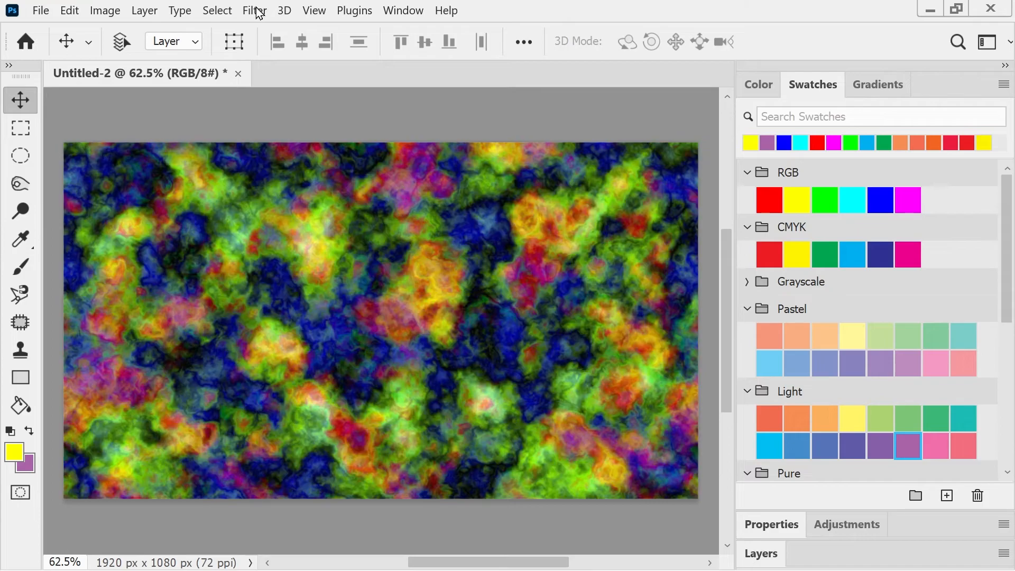
pyautogui.hotkey('ctrl', 'alt', 'f')
pyautogui.hotkey('ctrl', 'alt', 'f')
pyautogui.hotkey('ctrl', 'alt', 'f')
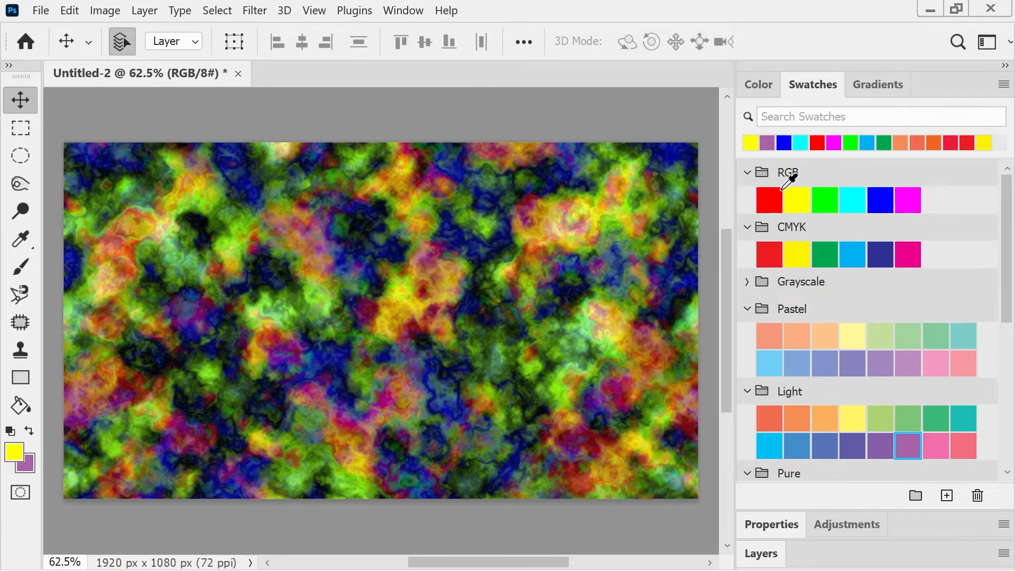
pyautogui.click(105, 10)
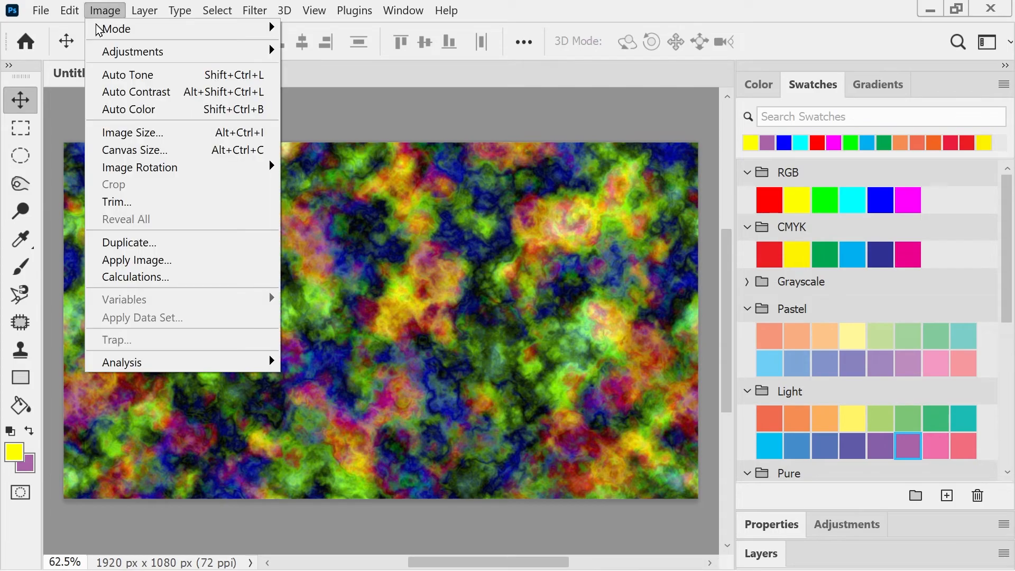
pyautogui.moveTo(101, 39)
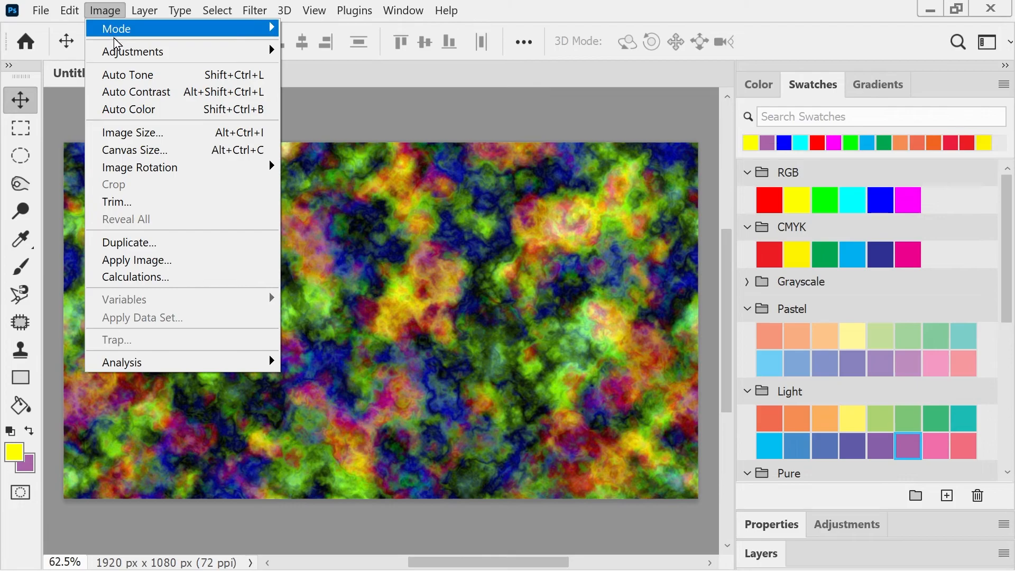
pyautogui.moveTo(85, 14)
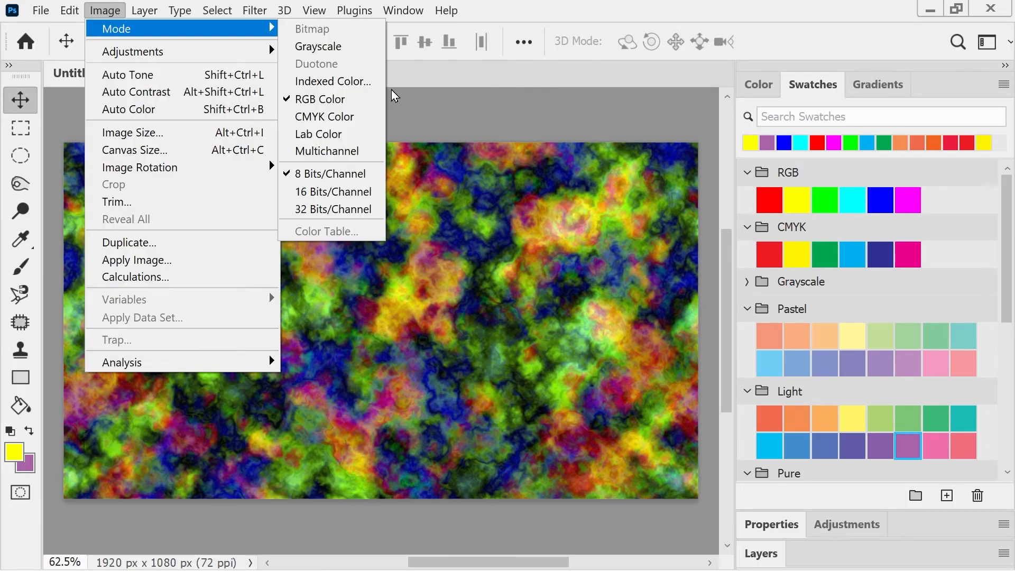
pyautogui.click(360, 122)
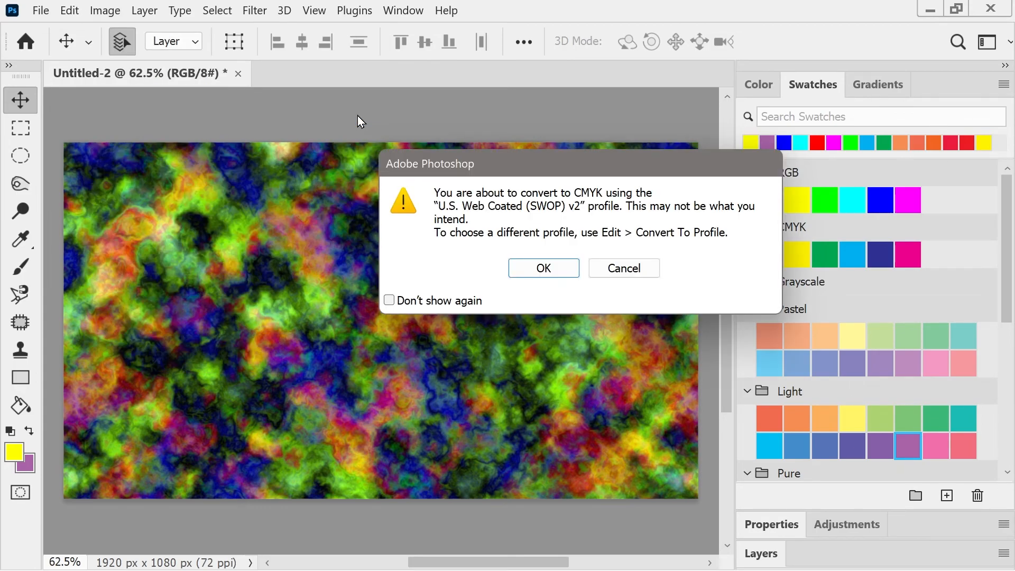
pyautogui.click(623, 268)
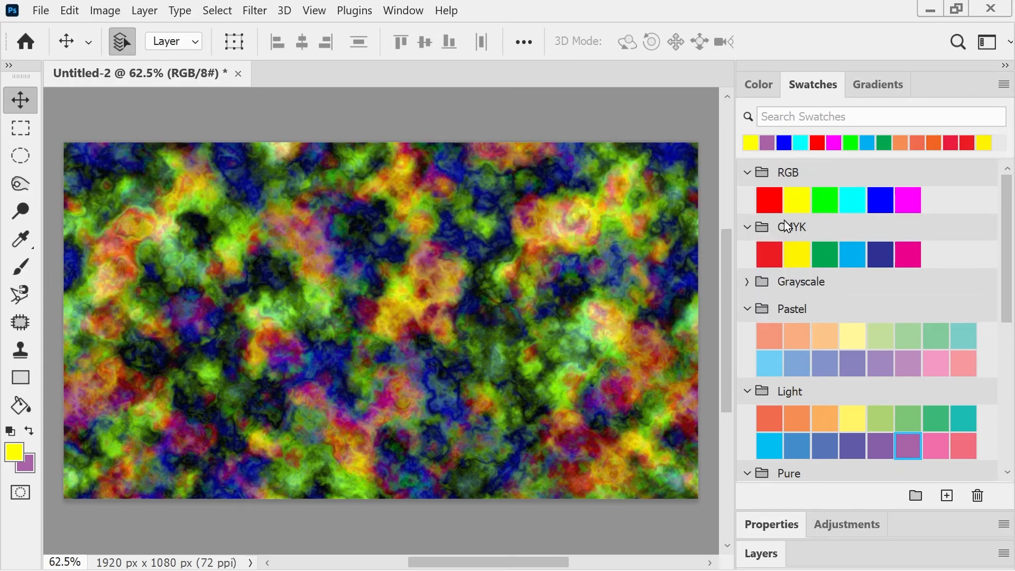